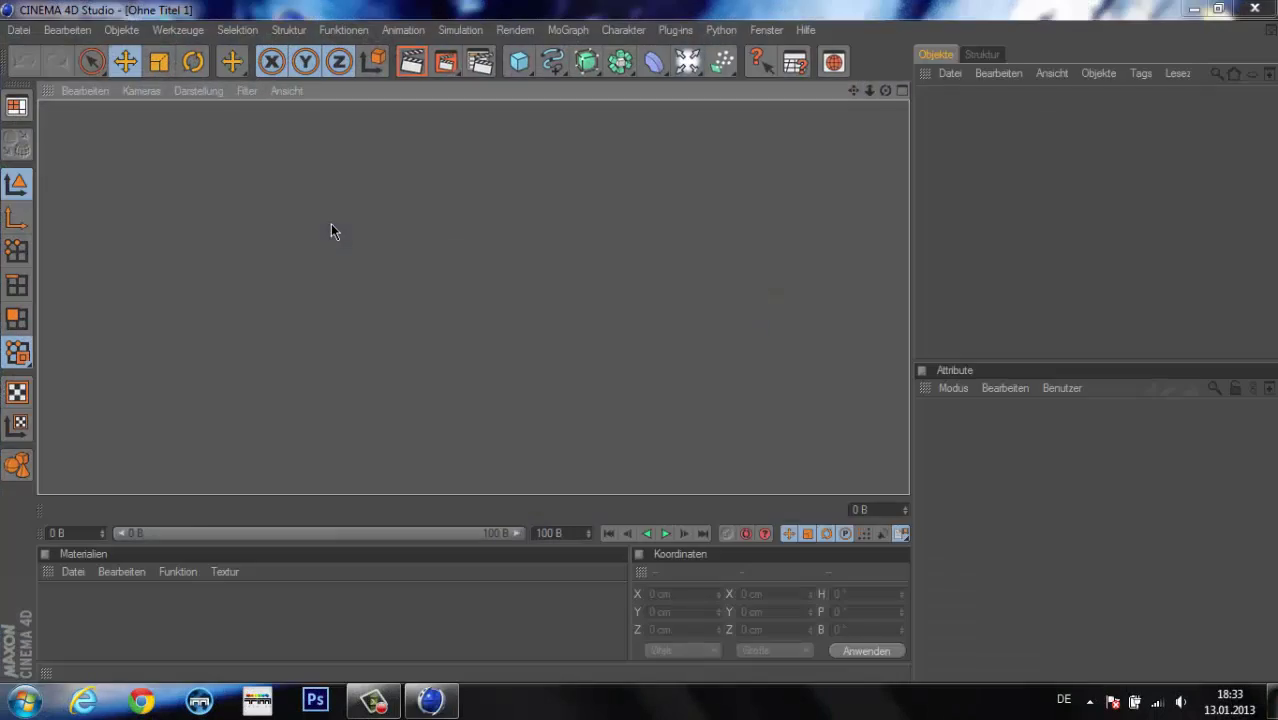
- Add a Hintergrund background object and create a new material, Mat
{"action": "left_click", "coordinate": [654, 61]}
{"action": "left_click", "coordinate": [775, 283]}
{"action": "double_click", "coordinate": [55, 650]}
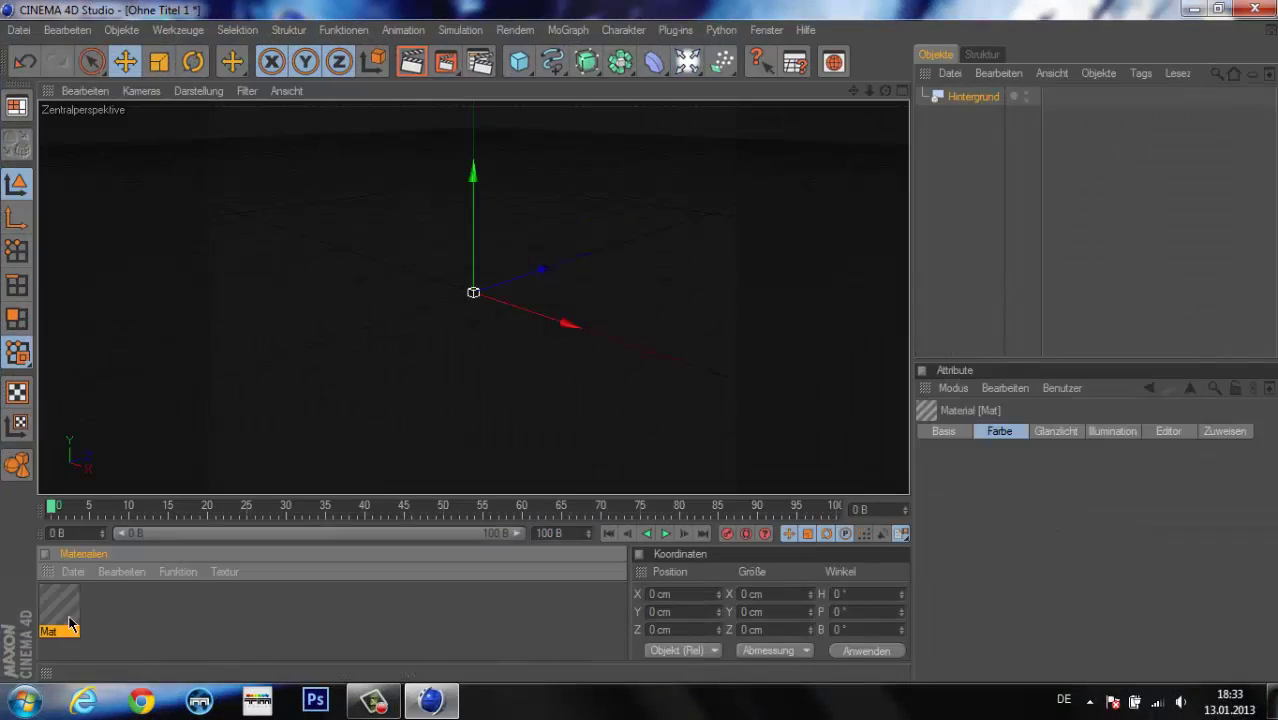
{"action": "double_click", "coordinate": [59, 610]}
- Load wallpaper-strasse.jpg as Mat's Farbe texture and apply Mat to the Hintergrund object
{"action": "left_click", "coordinate": [485, 270]}
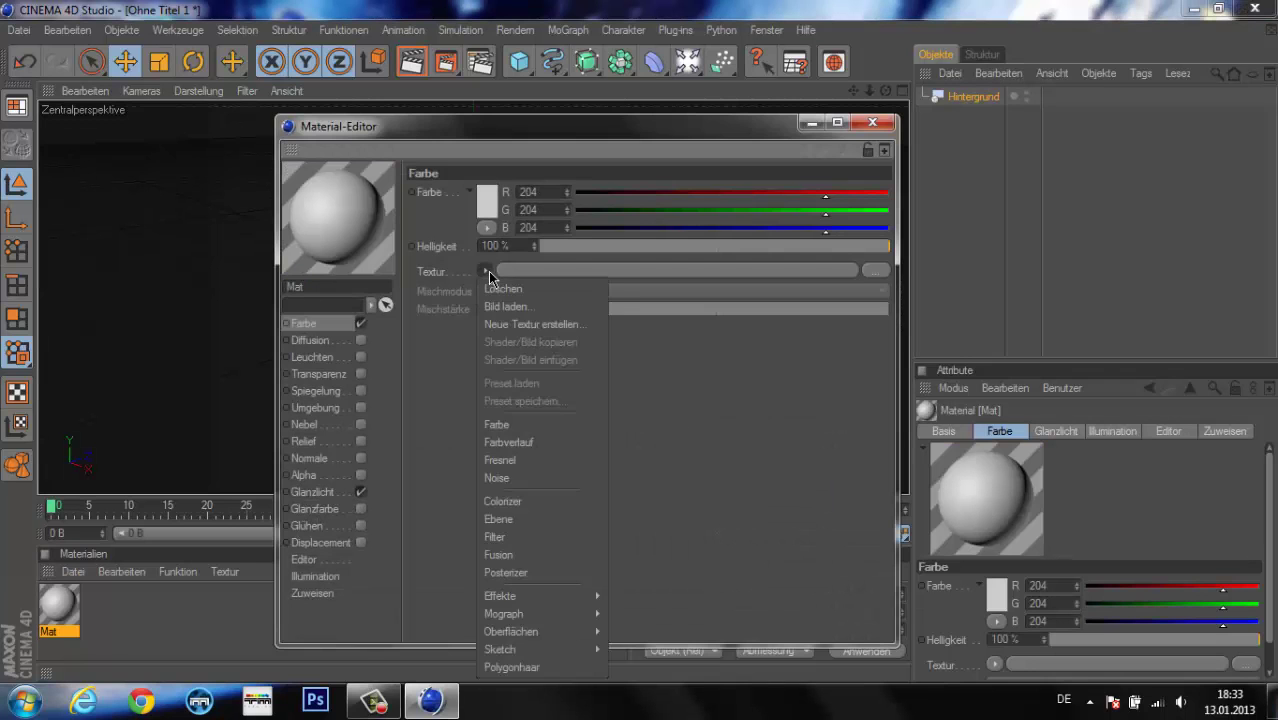
{"action": "left_click", "coordinate": [510, 292]}
{"action": "double_click", "coordinate": [520, 478]}
{"action": "key", "text": "Return"}
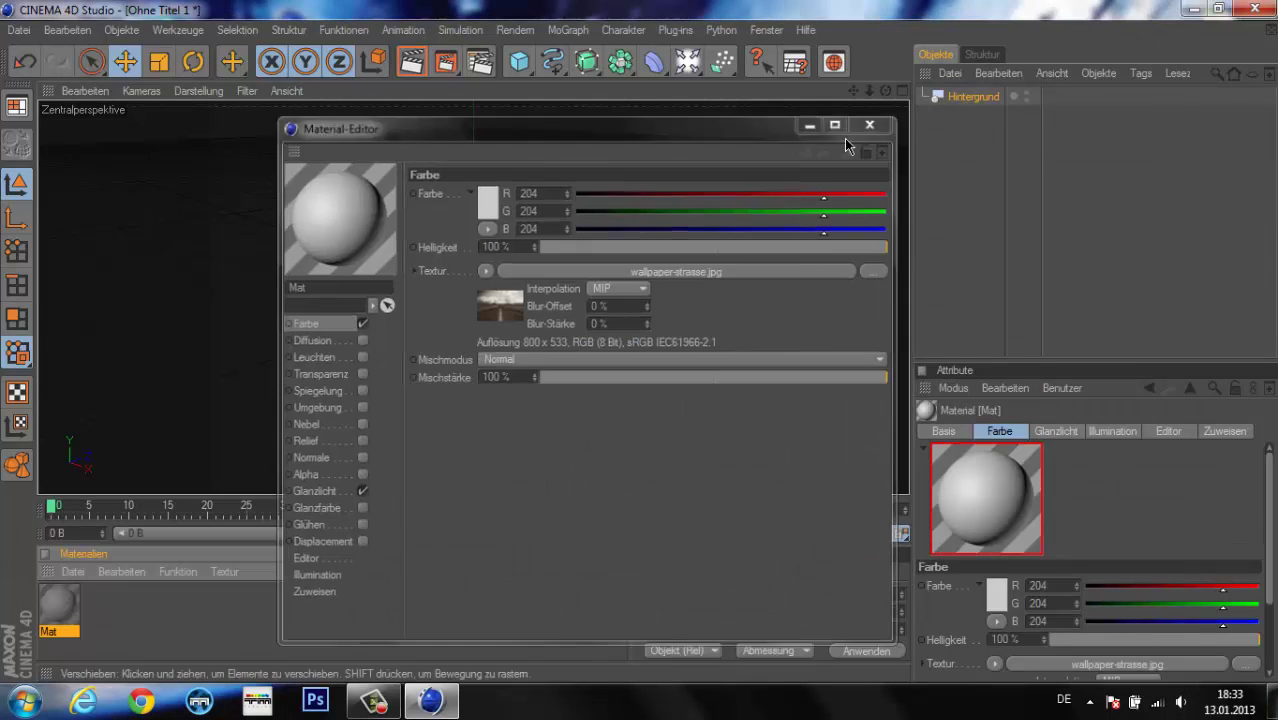
{"action": "left_click", "coordinate": [872, 122]}
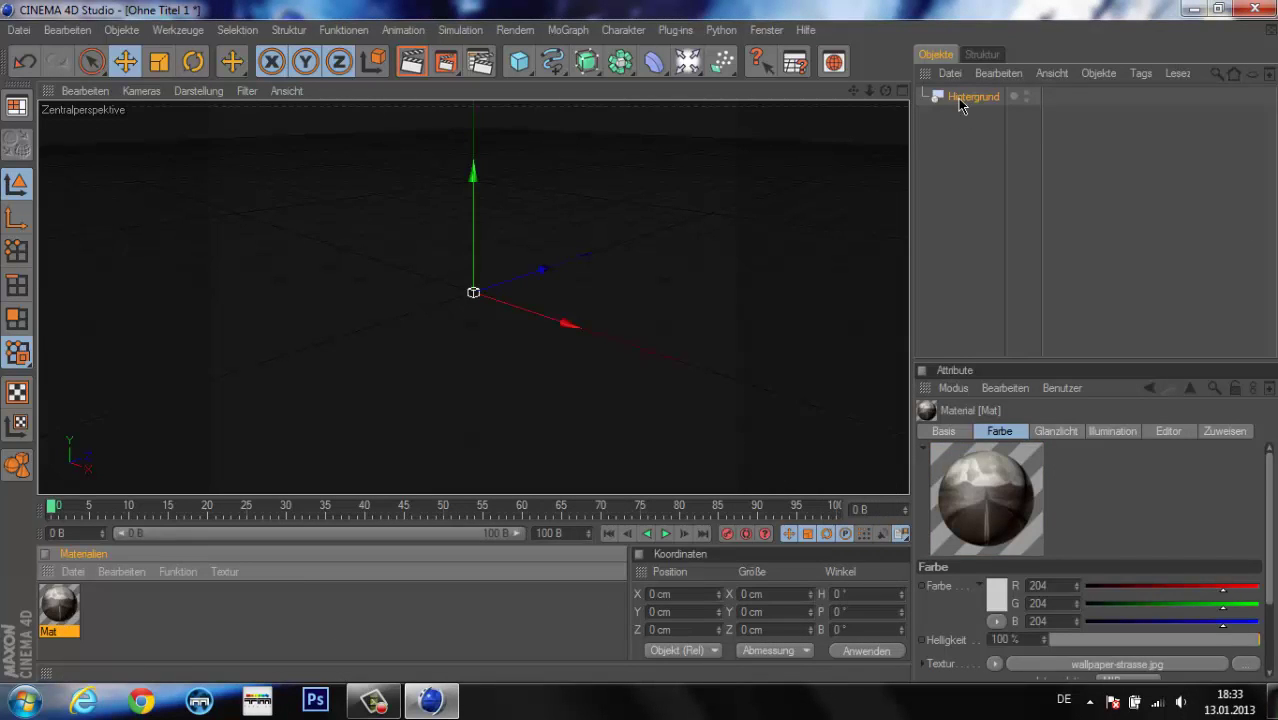
{"action": "left_click_drag", "start_coordinate": [959, 106], "coordinate": [957, 104]}
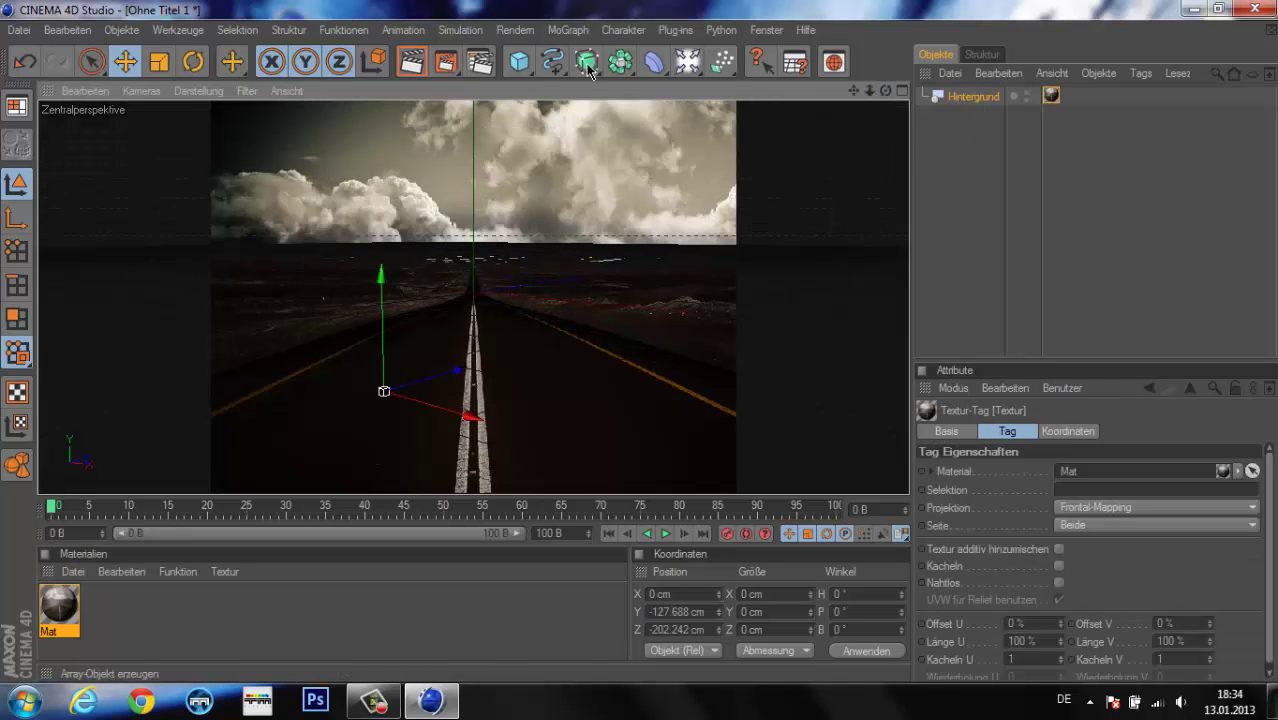
- Add a MoGraph MoText object and replace its placeholder text with Alien
{"action": "left_click", "coordinate": [568, 29]}
{"action": "left_click", "coordinate": [585, 228]}
{"action": "left_click", "coordinate": [1063, 486]}
{"action": "type", "text": "Alien"}
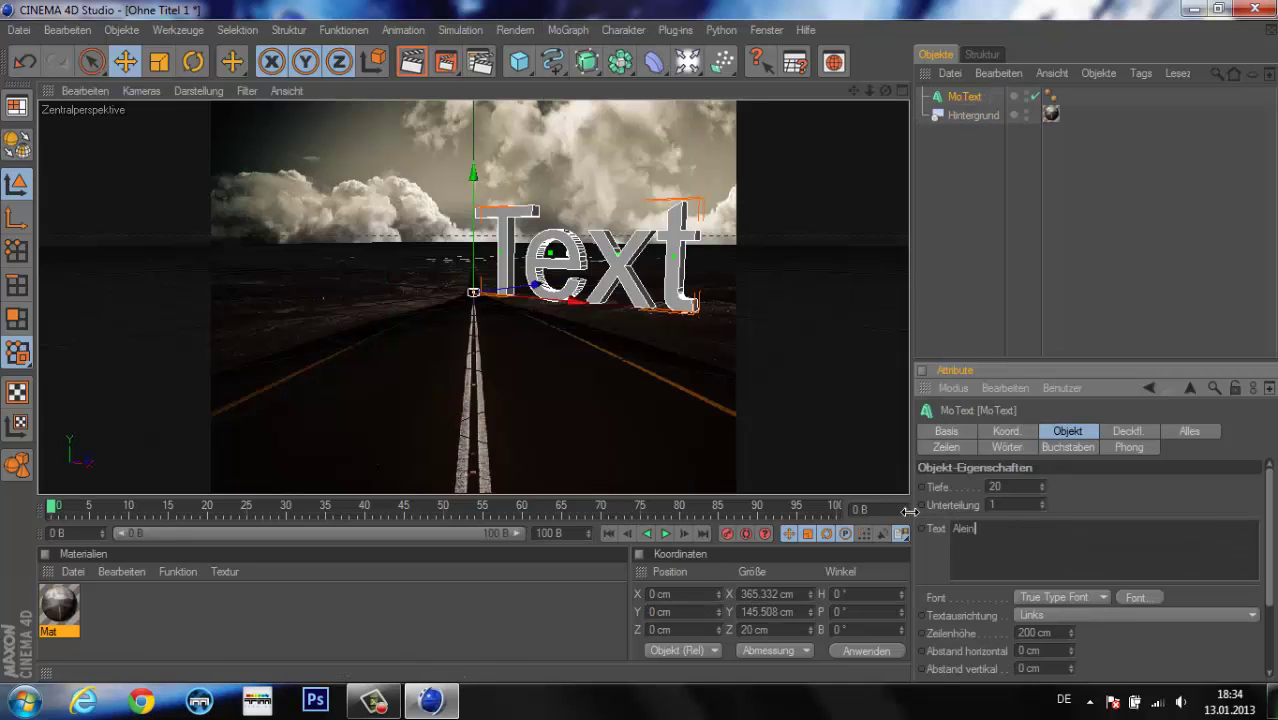
- Try Stencil Std and another font for Alien, then settle on a script font
{"action": "left_click", "coordinate": [1136, 597]}
{"action": "mouse_move", "coordinate": [187, 215]}
{"action": "left_mouse_down"}
{"action": "mouse_move", "coordinate": [190, 290]}
{"action": "mouse_move", "coordinate": [188, 272]}
{"action": "left_mouse_up"}
{"action": "left_click", "coordinate": [75, 270]}
{"action": "left_click", "coordinate": [292, 528]}
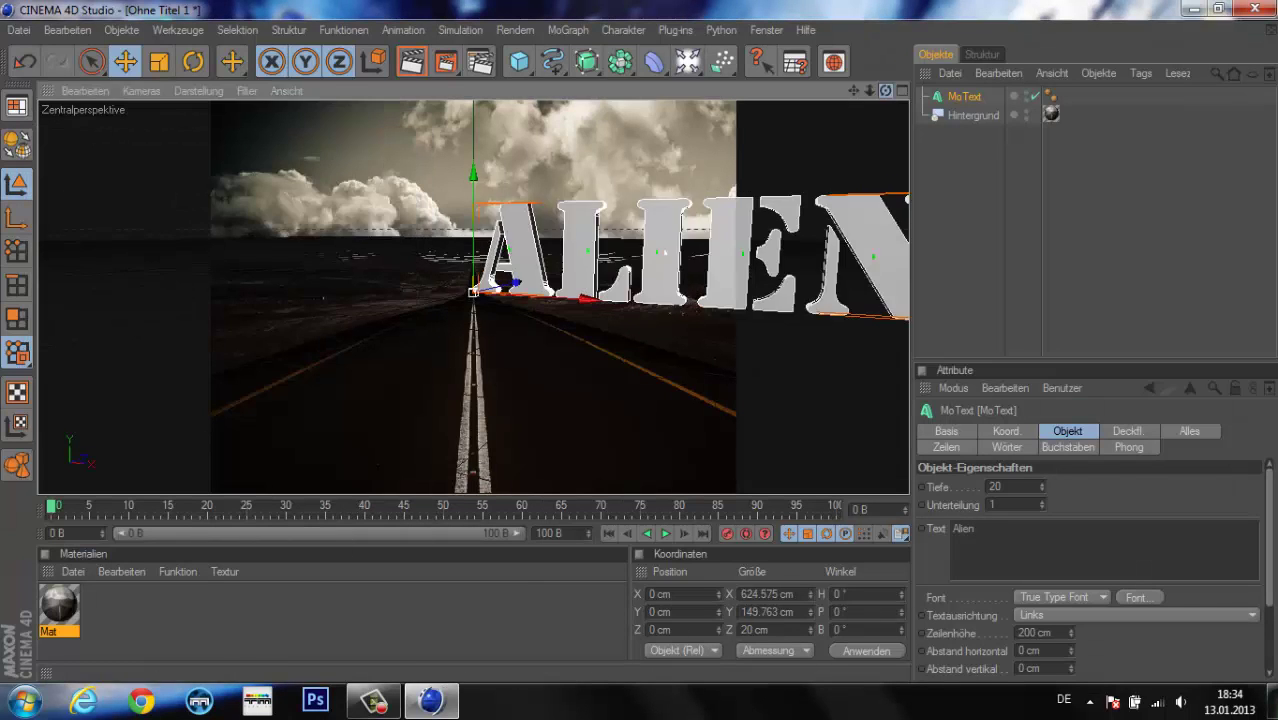
{"action": "left_click", "coordinate": [426, 65]}
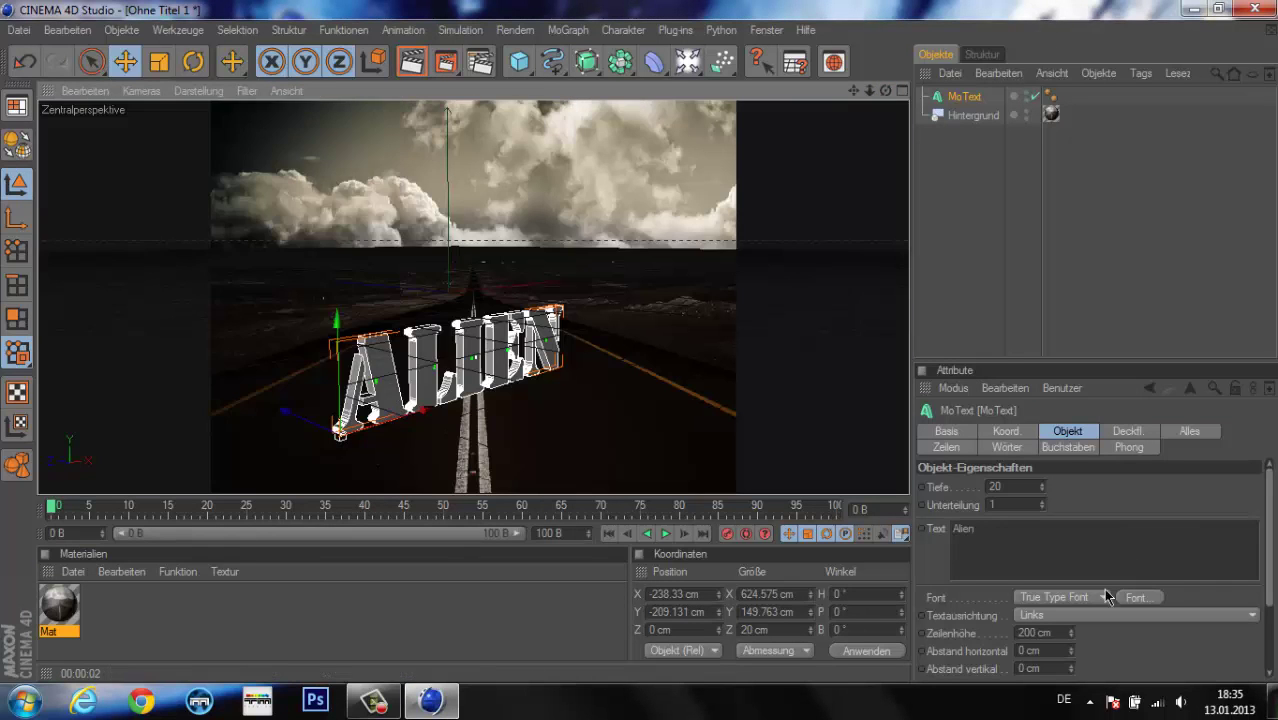
{"action": "left_click", "coordinate": [1136, 597]}
{"action": "left_click_drag", "start_coordinate": [188, 265], "coordinate": [190, 245]}
{"action": "left_click", "coordinate": [100, 270]}
{"action": "left_click", "coordinate": [293, 533]}
{"action": "left_click", "coordinate": [1136, 597]}
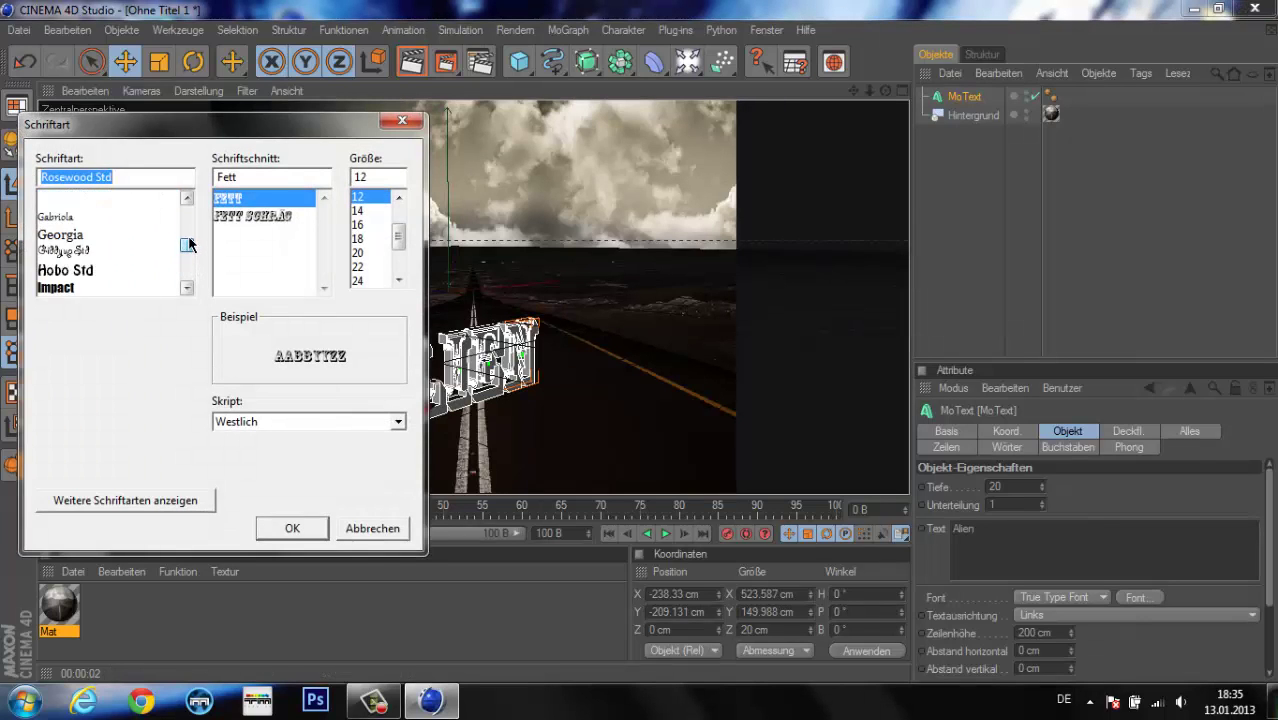
{"action": "left_click", "coordinate": [63, 250]}
{"action": "left_click", "coordinate": [293, 528]}
- Ctrl-drag to duplicate the MoText, push the copy back in Z, and create material Mat.1
{"action": "left_click_drag", "start_coordinate": [965, 96], "coordinate": [950, 85], "text": "ctrl"}
{"action": "left_click_drag", "start_coordinate": [322, 440], "coordinate": [318, 437]}
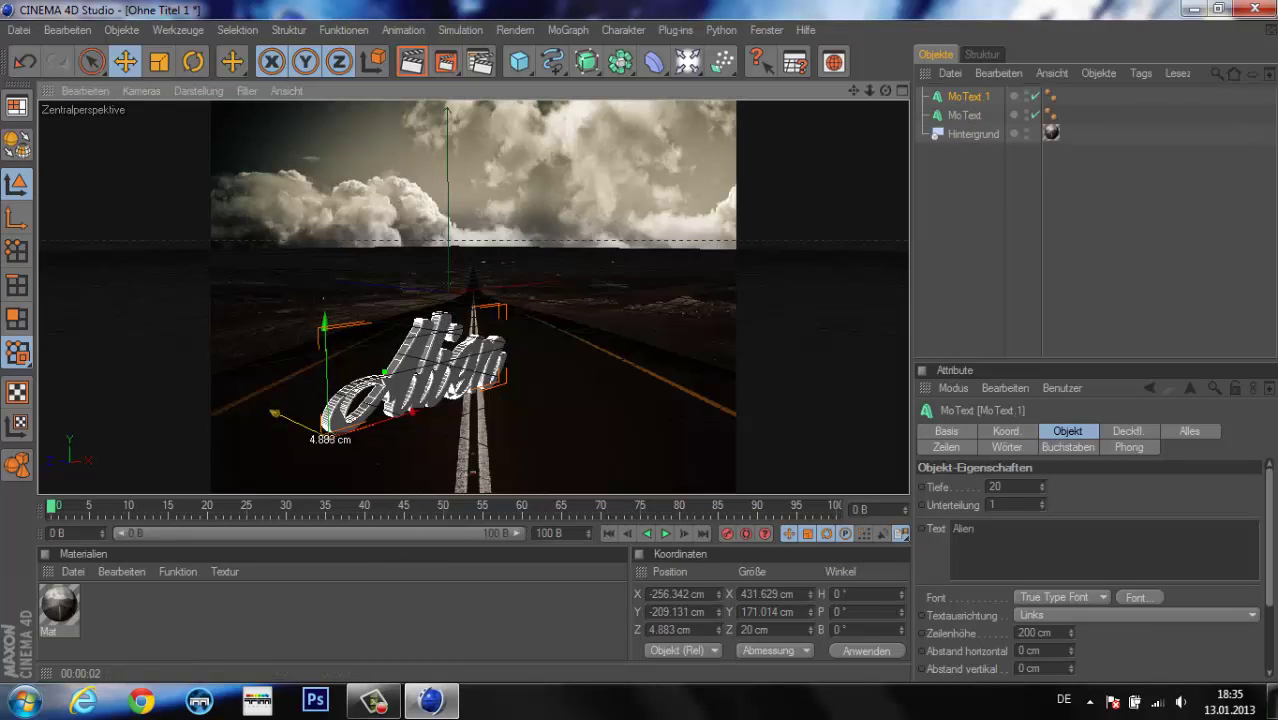
{"action": "left_click", "coordinate": [73, 571]}
{"action": "left_click", "coordinate": [149, 362]}
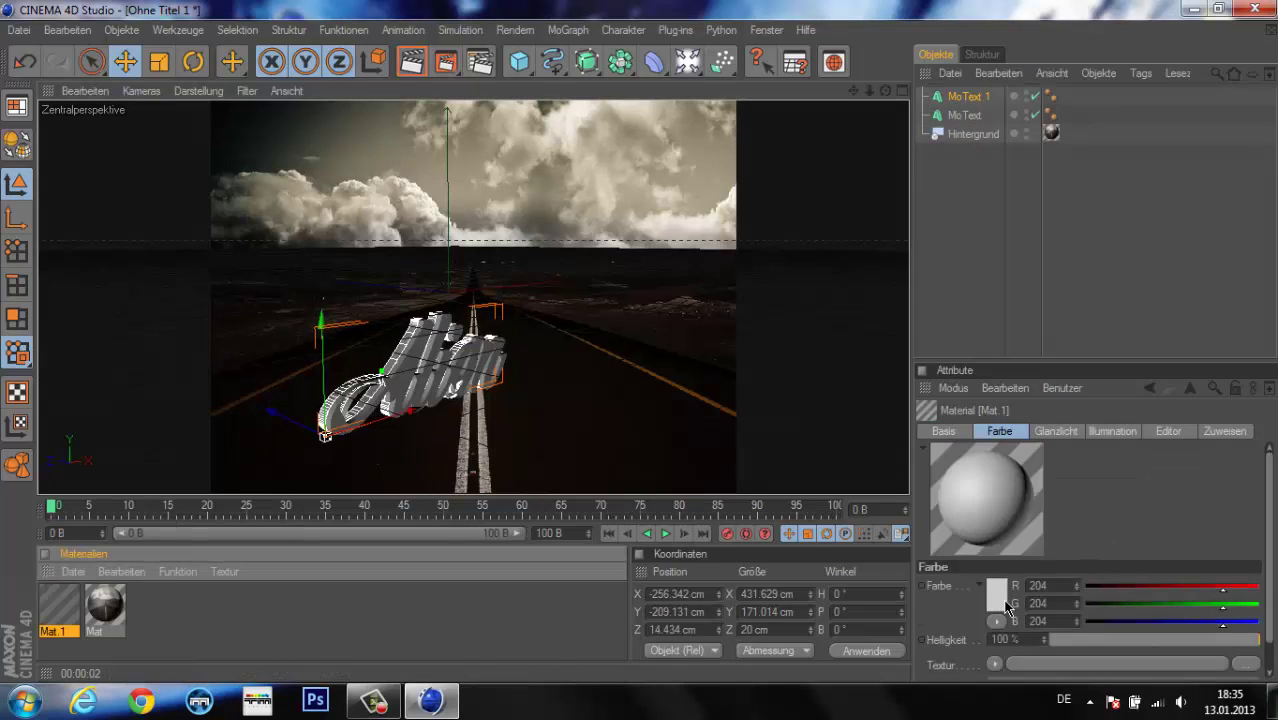
- Make Mat.1 green and apply it to MoText
{"action": "left_click", "coordinate": [1000, 598]}
{"action": "left_click_drag", "start_coordinate": [992, 498], "coordinate": [1009, 499]}
{"action": "left_click", "coordinate": [960, 660]}
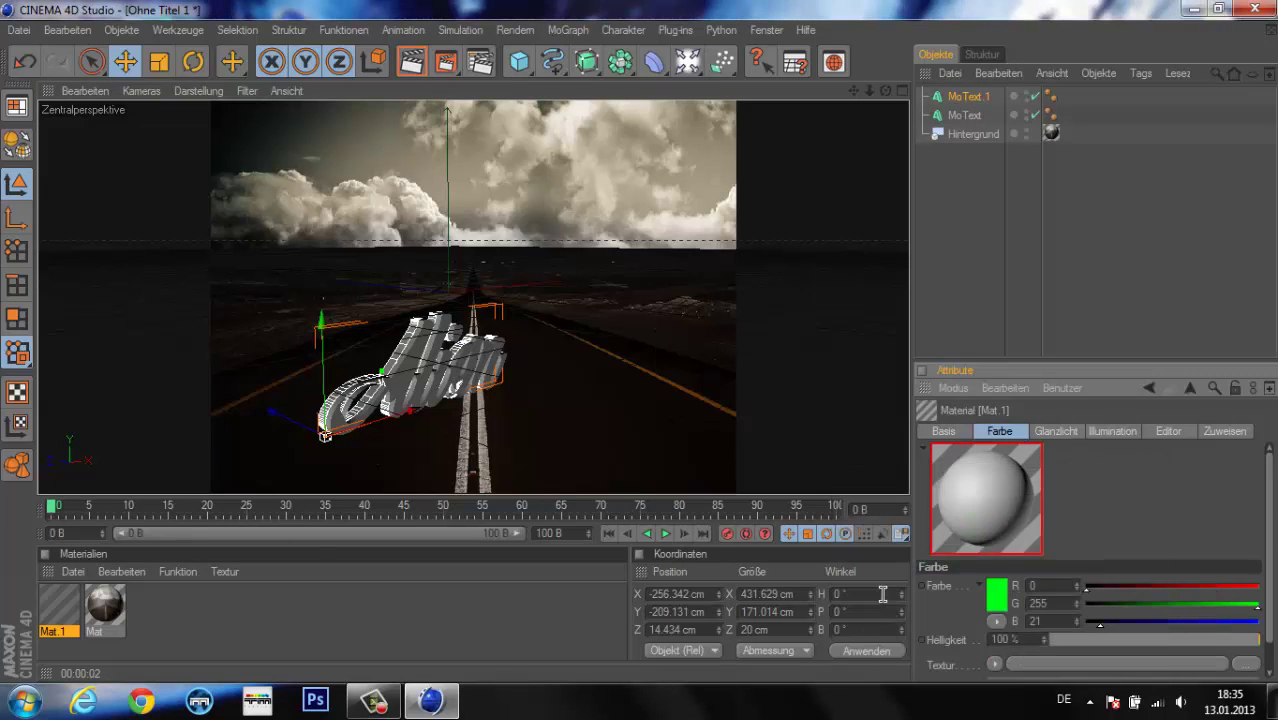
{"action": "left_click_drag", "start_coordinate": [58, 604], "coordinate": [965, 115]}
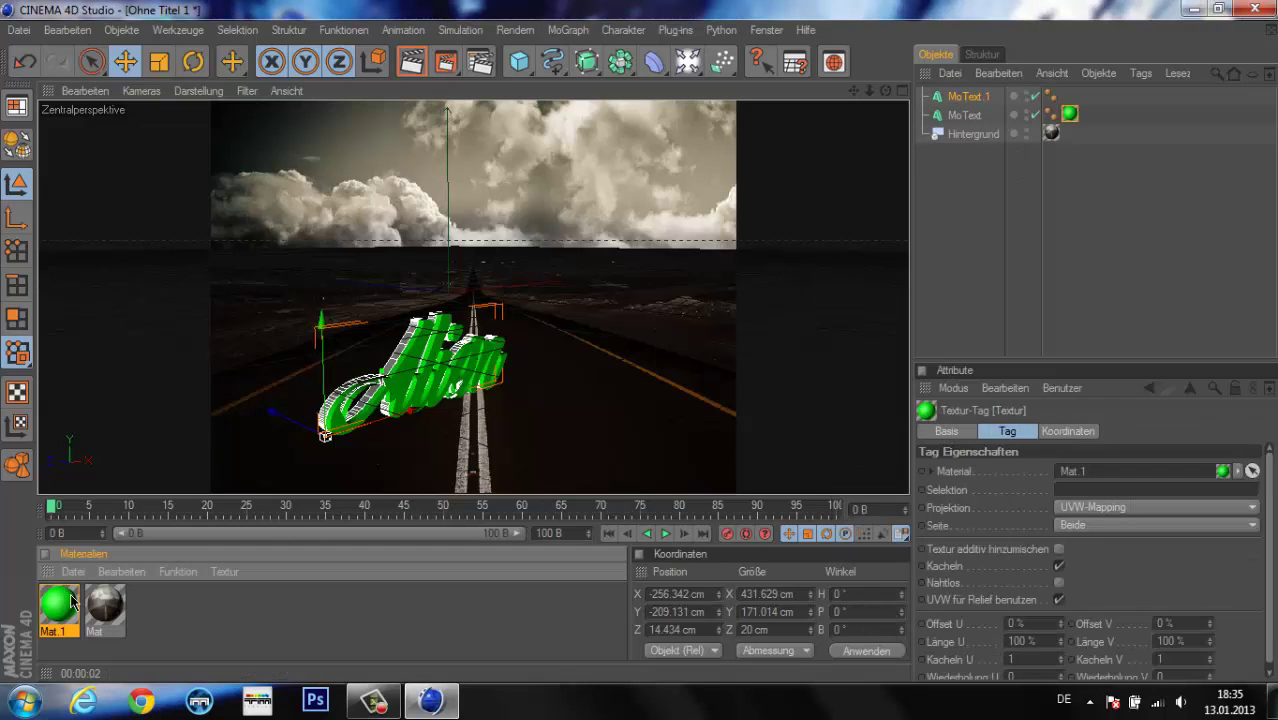
- Create a black Mat.2, apply it to MoText.1, and render the view to check
{"action": "double_click", "coordinate": [170, 605]}
{"action": "double_click", "coordinate": [58, 604]}
{"action": "left_click", "coordinate": [488, 204]}
{"action": "left_click", "coordinate": [425, 182]}
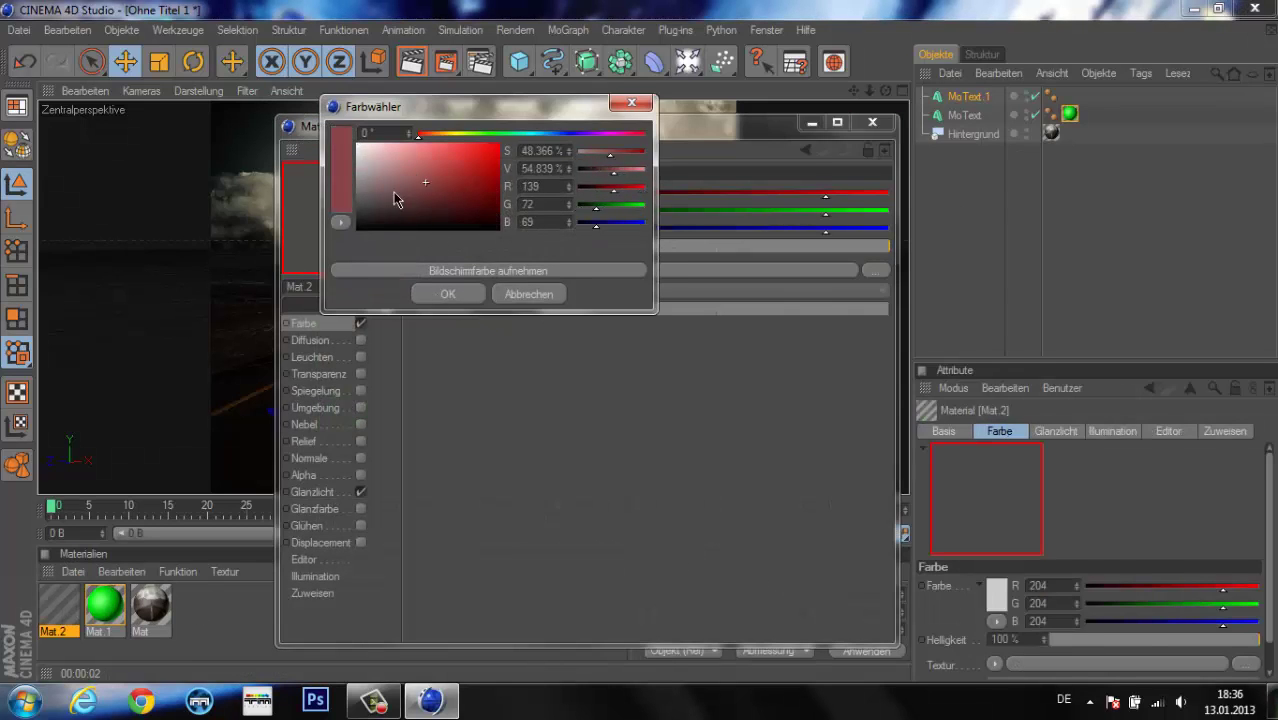
{"action": "left_click_drag", "start_coordinate": [395, 199], "coordinate": [340, 260]}
{"action": "key", "text": "Return"}
{"action": "key", "text": "Escape"}
{"action": "left_click_drag", "start_coordinate": [975, 103], "coordinate": [972, 97]}
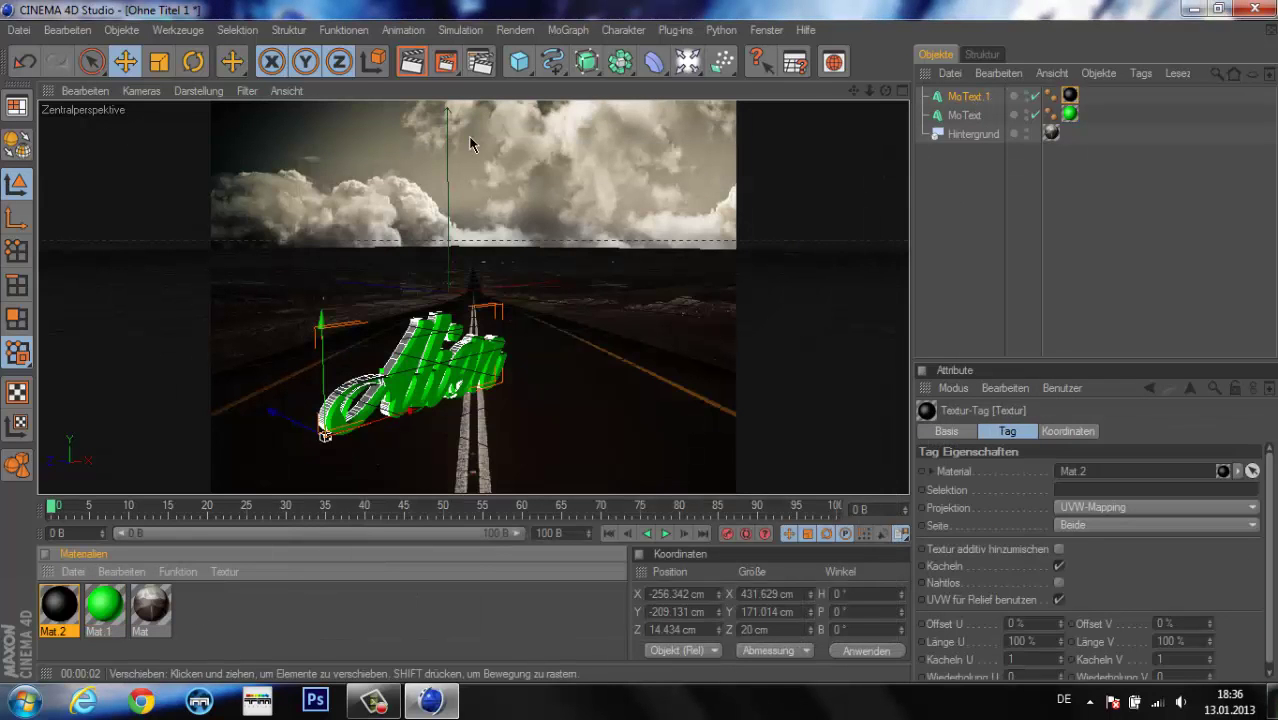
{"action": "left_click", "coordinate": [411, 62]}
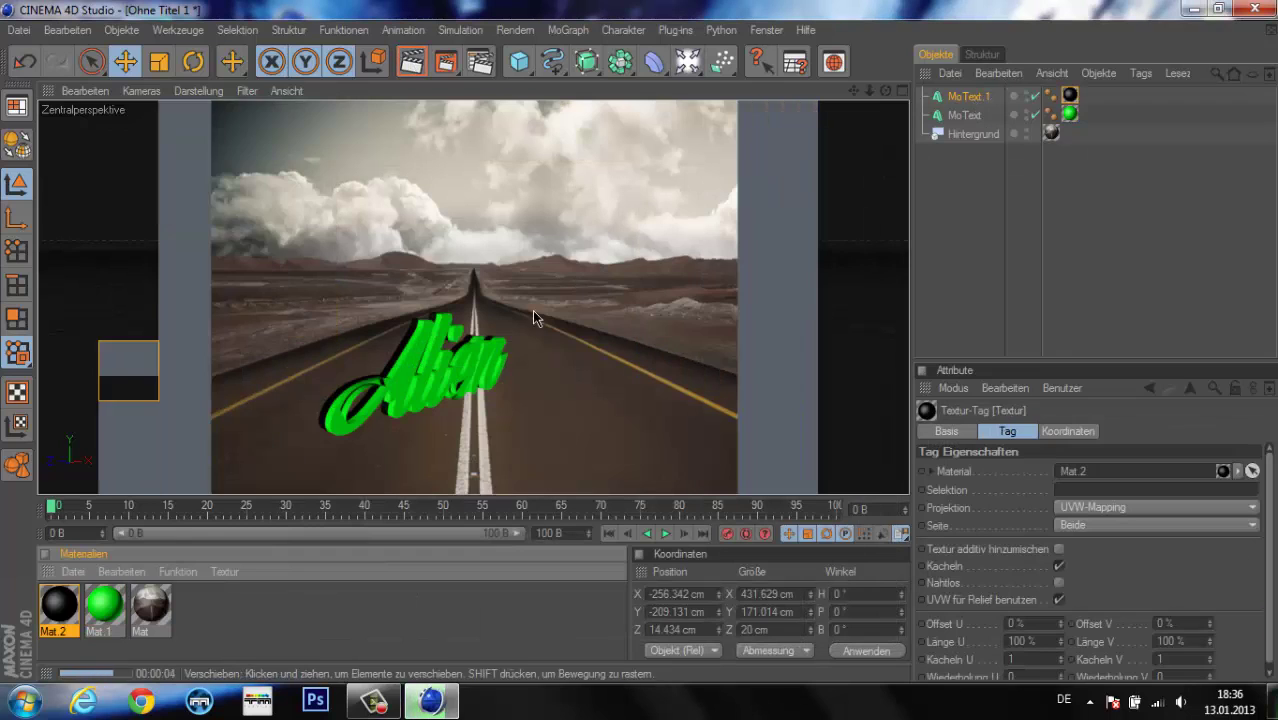
{"action": "left_click", "coordinate": [325, 435]}
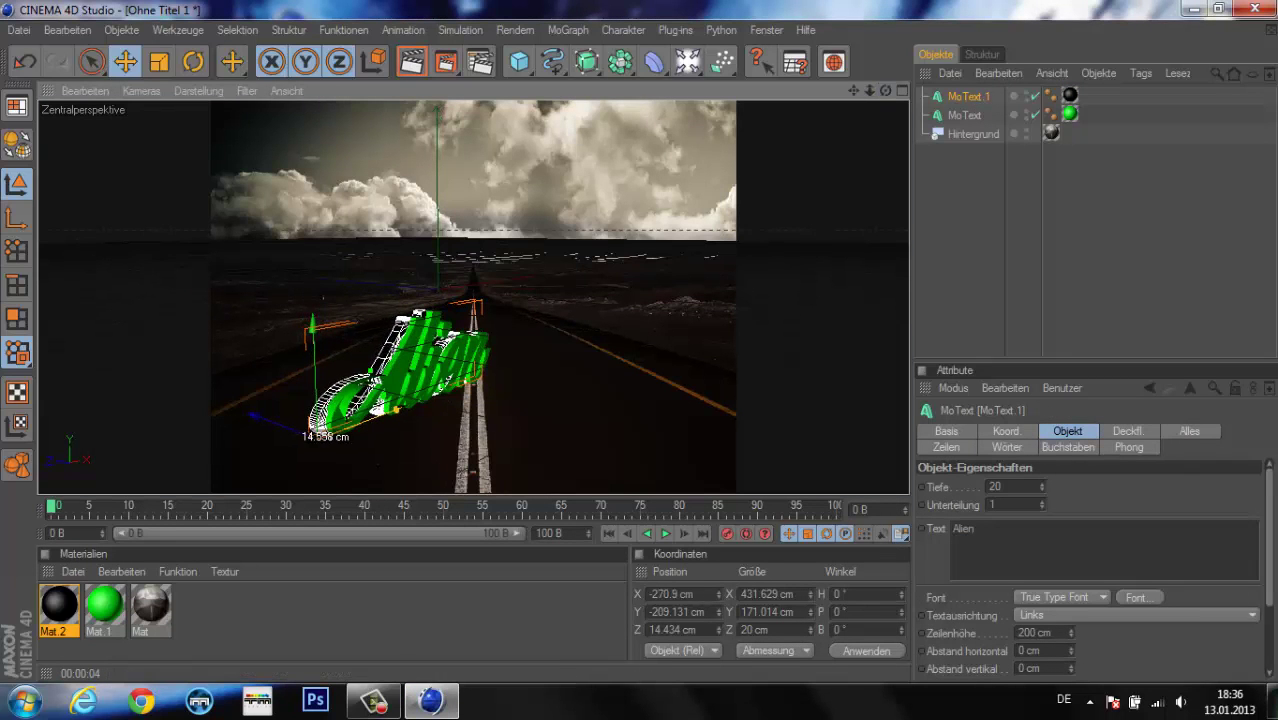
- Nudge MoText.1 left and set both Start and Ende caps to Deckflächen und Rundung, then render
{"action": "left_click_drag", "start_coordinate": [323, 433], "coordinate": [317, 435]}
{"action": "left_click", "coordinate": [1152, 448]}
{"action": "left_click", "coordinate": [1127, 431]}
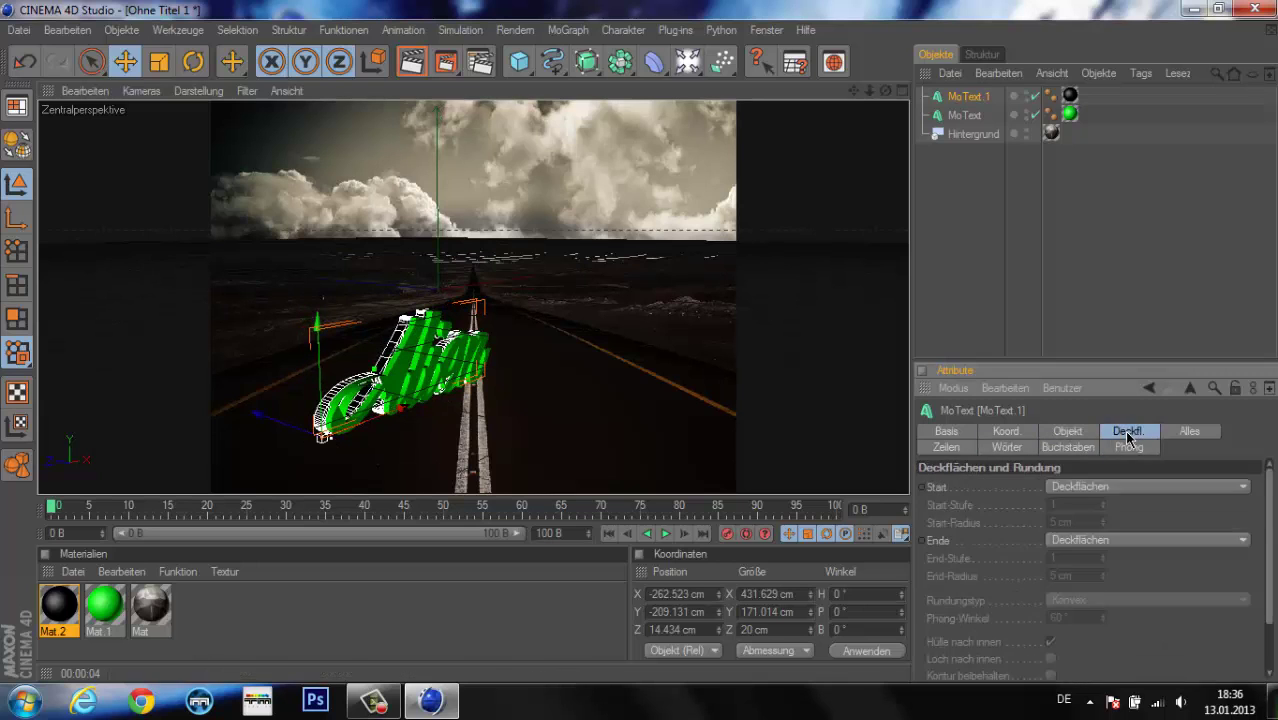
{"action": "left_click", "coordinate": [1121, 486]}
{"action": "left_click", "coordinate": [1146, 562]}
{"action": "left_click", "coordinate": [1146, 540]}
{"action": "left_click", "coordinate": [1085, 530]}
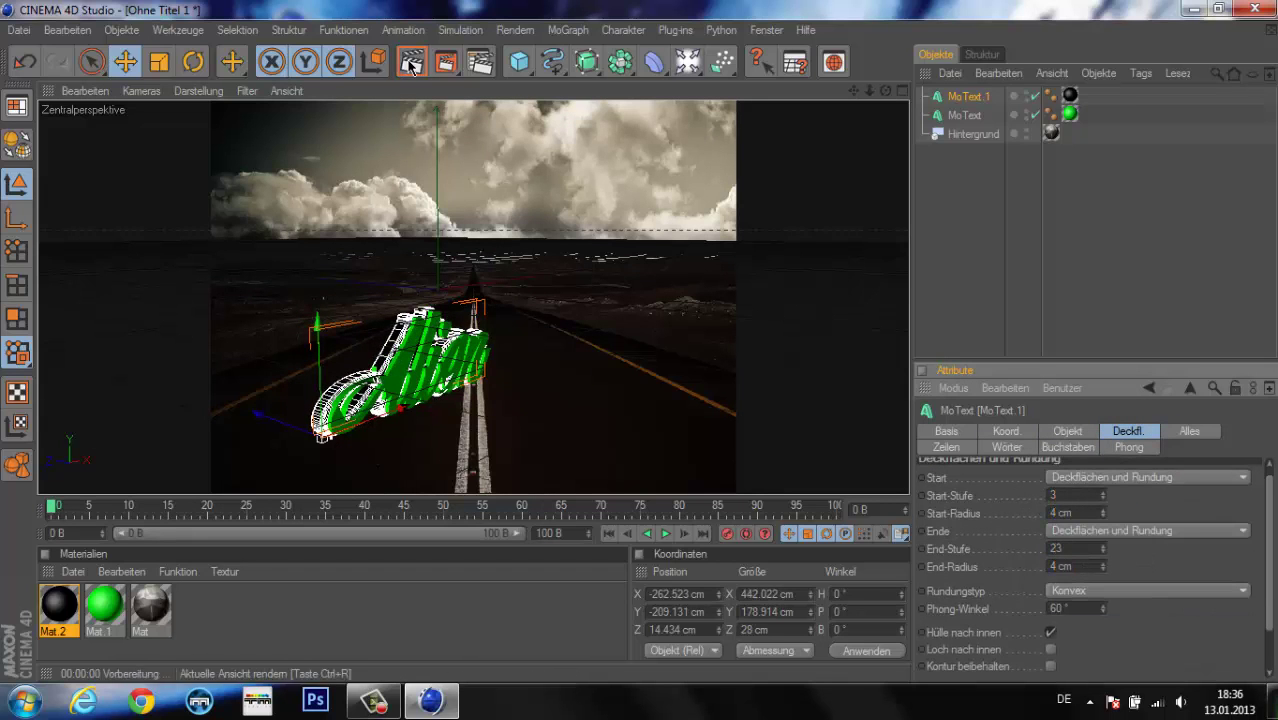
{"action": "key", "text": "ctrl+r"}
{"action": "left_click", "coordinate": [330, 437]}
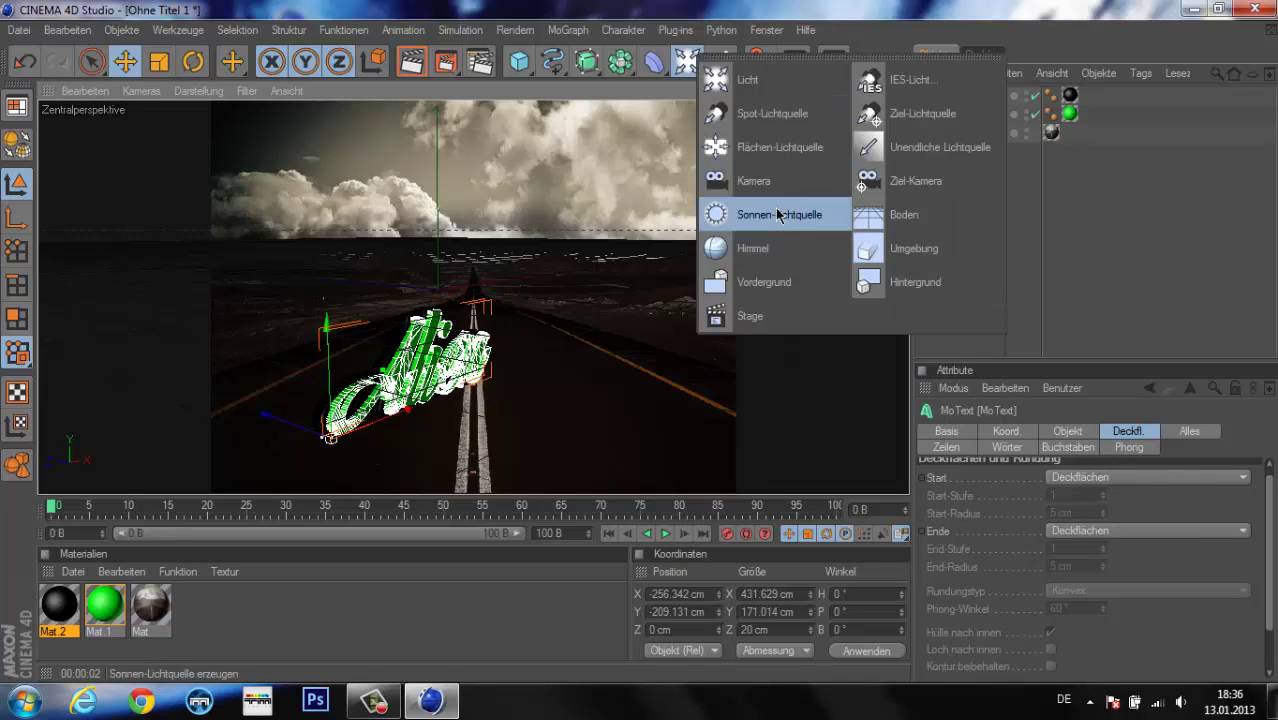
- Place a light high above the road with Shadow-Maps (Weich) soft shadows
{"action": "left_click_drag", "start_coordinate": [680, 65], "coordinate": [905, 78]}
{"action": "left_click_drag", "start_coordinate": [580, 150], "coordinate": [605, 143]}
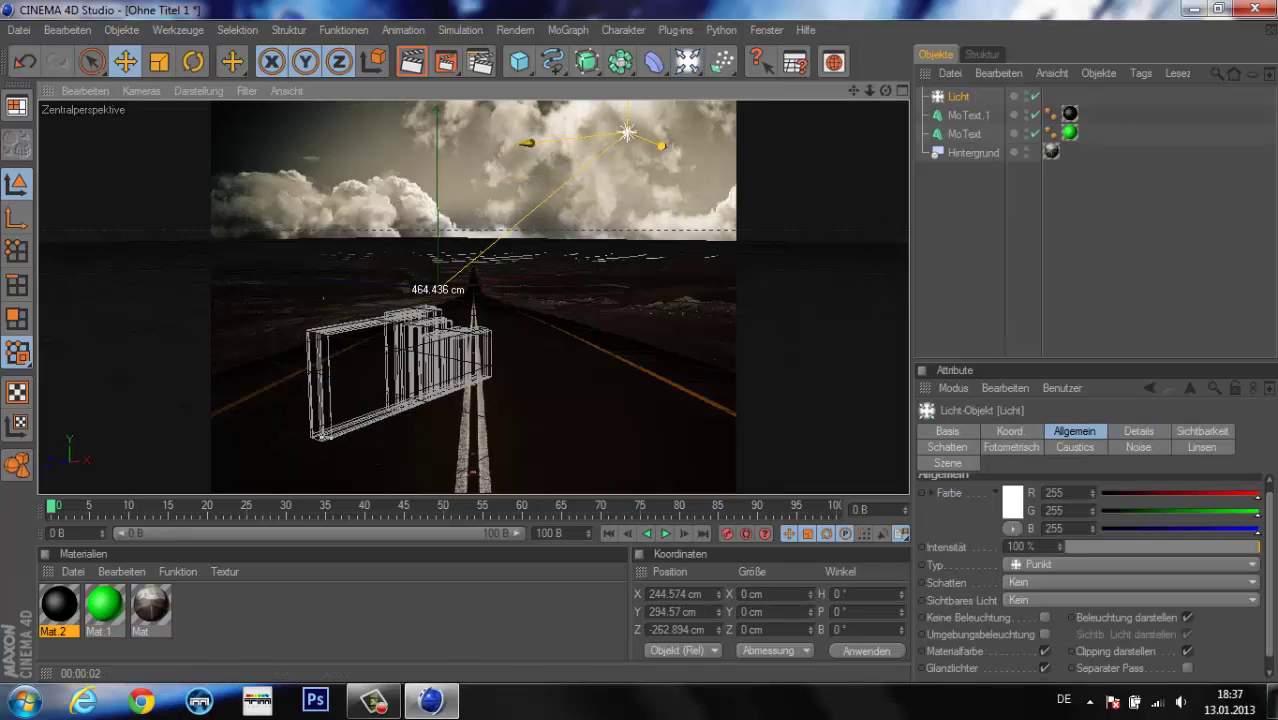
{"action": "left_click", "coordinate": [1066, 590]}
{"action": "left_click", "coordinate": [1110, 609]}
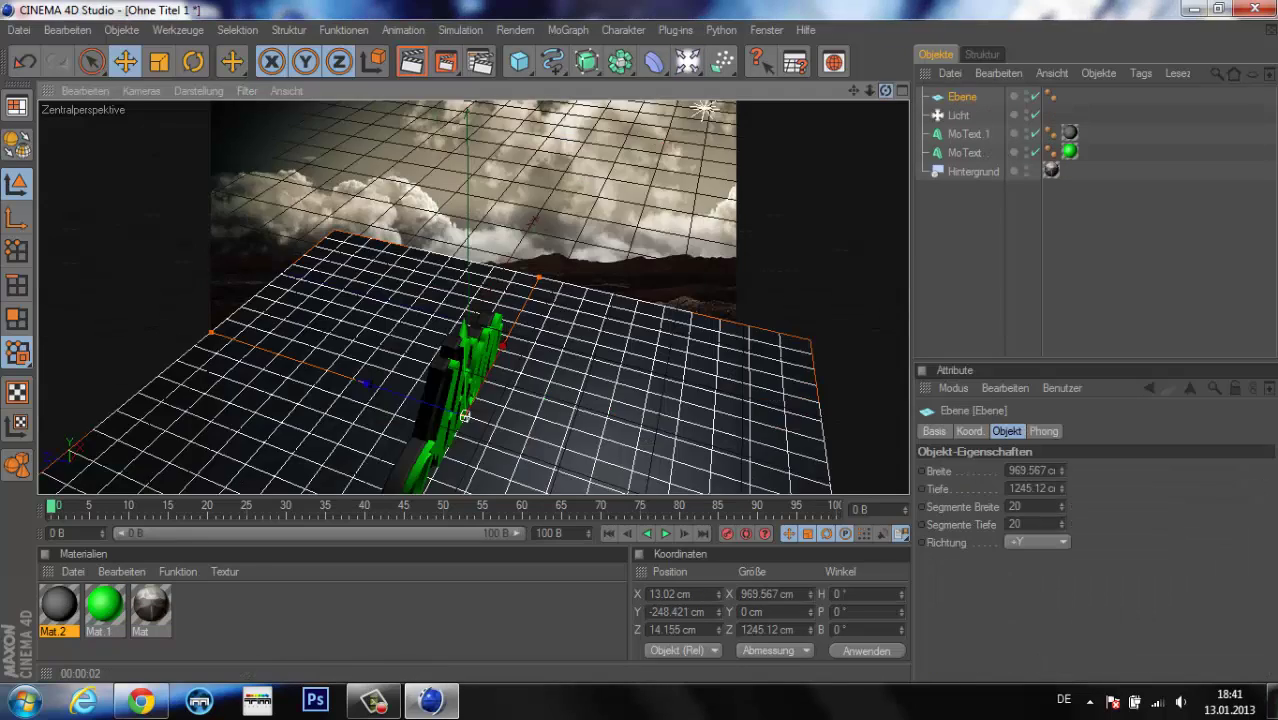
{"action": "left_click_drag", "start_coordinate": [470, 300], "coordinate": [560, 272], "text": "alt"}
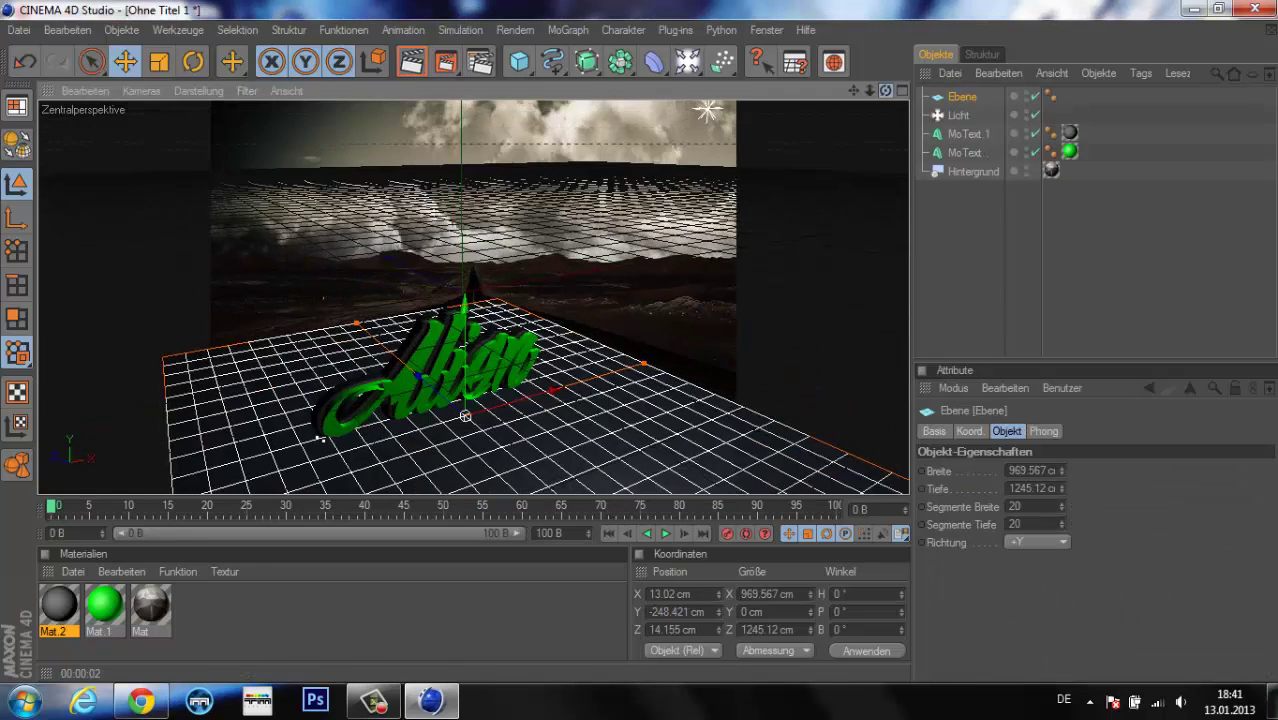
- Raise the plane up to the base of the Alien text and re-render
{"action": "key", "text": "ctrl+r"}
{"action": "left_click", "coordinate": [460, 368]}
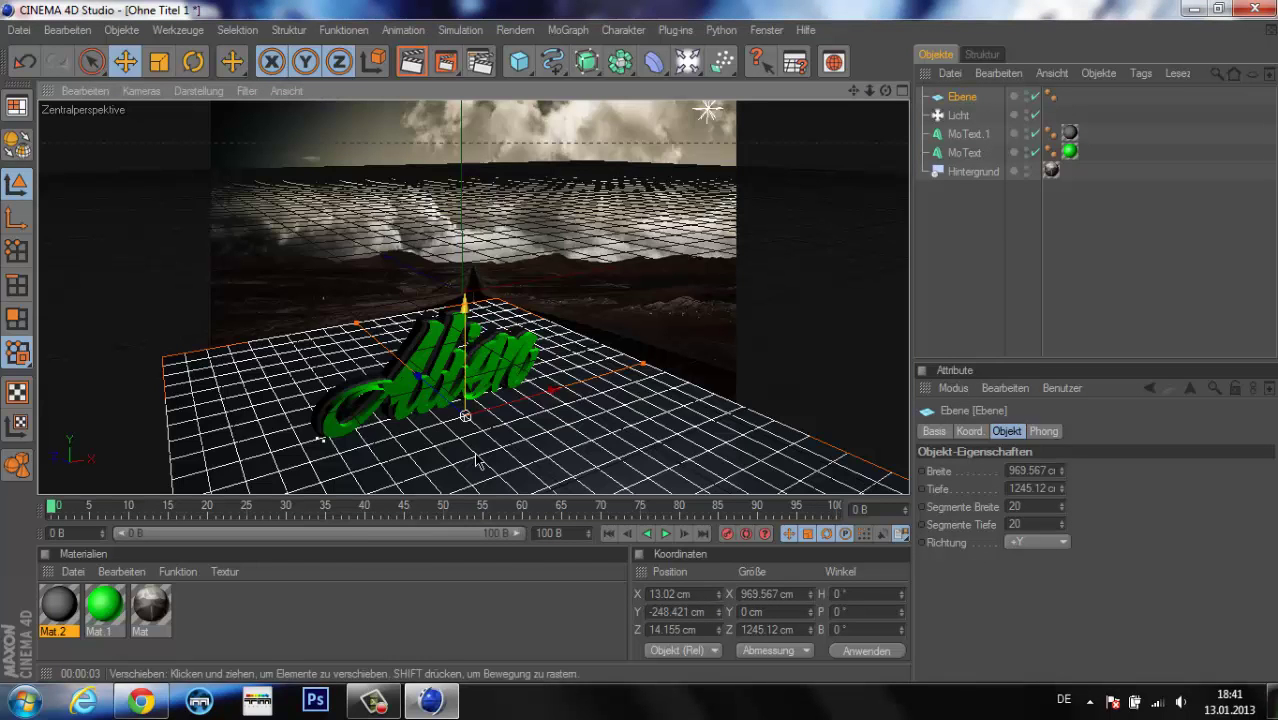
{"action": "left_click_drag", "start_coordinate": [466, 370], "coordinate": [468, 345]}
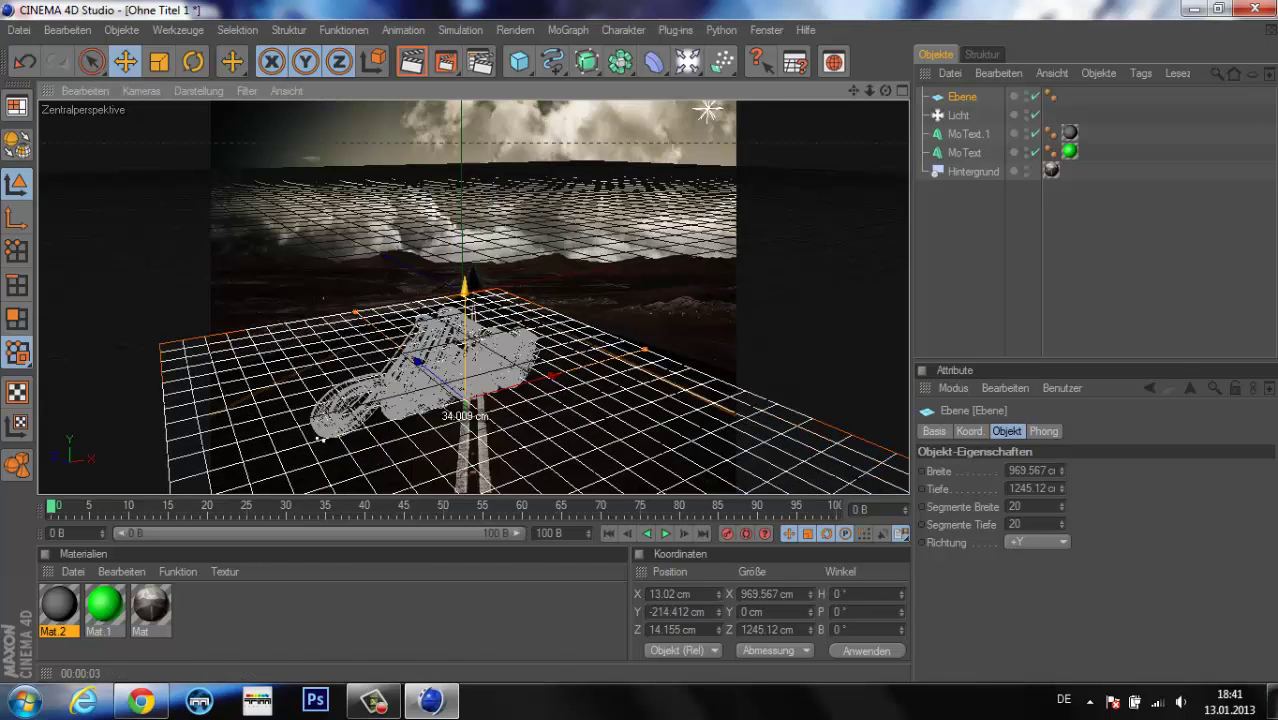
{"action": "key", "text": "ctrl+r"}
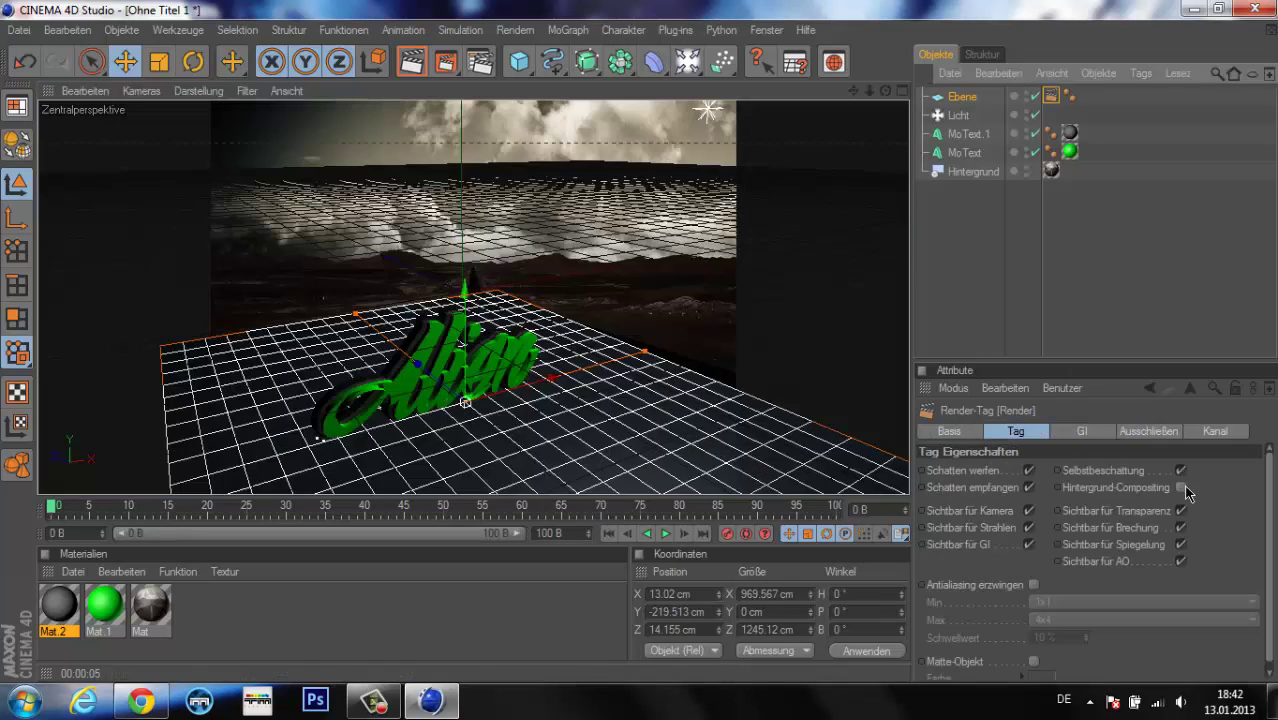
- Enable Hintergrund-Compositing on the plane, reposition the light, and render the shadowed result
{"action": "left_click", "coordinate": [1182, 488]}
{"action": "left_click", "coordinate": [410, 63]}
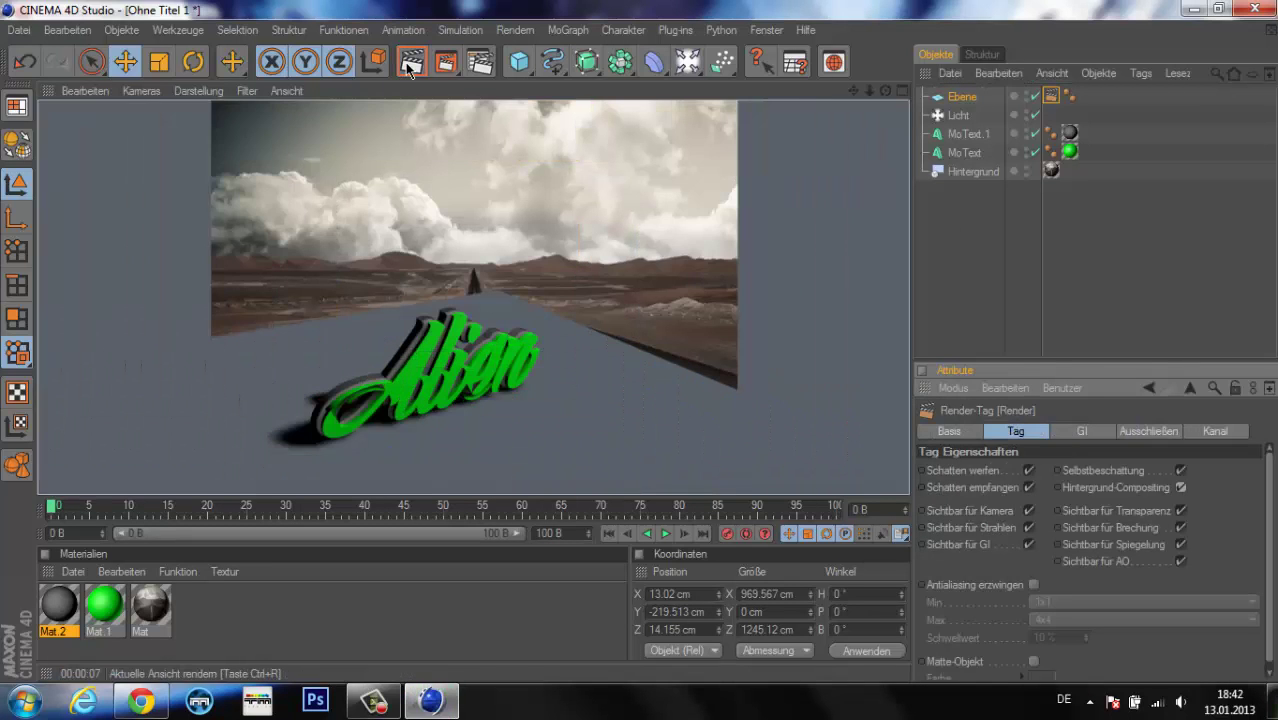
{"action": "left_click", "coordinate": [1051, 171]}
{"action": "left_click", "coordinate": [412, 63]}
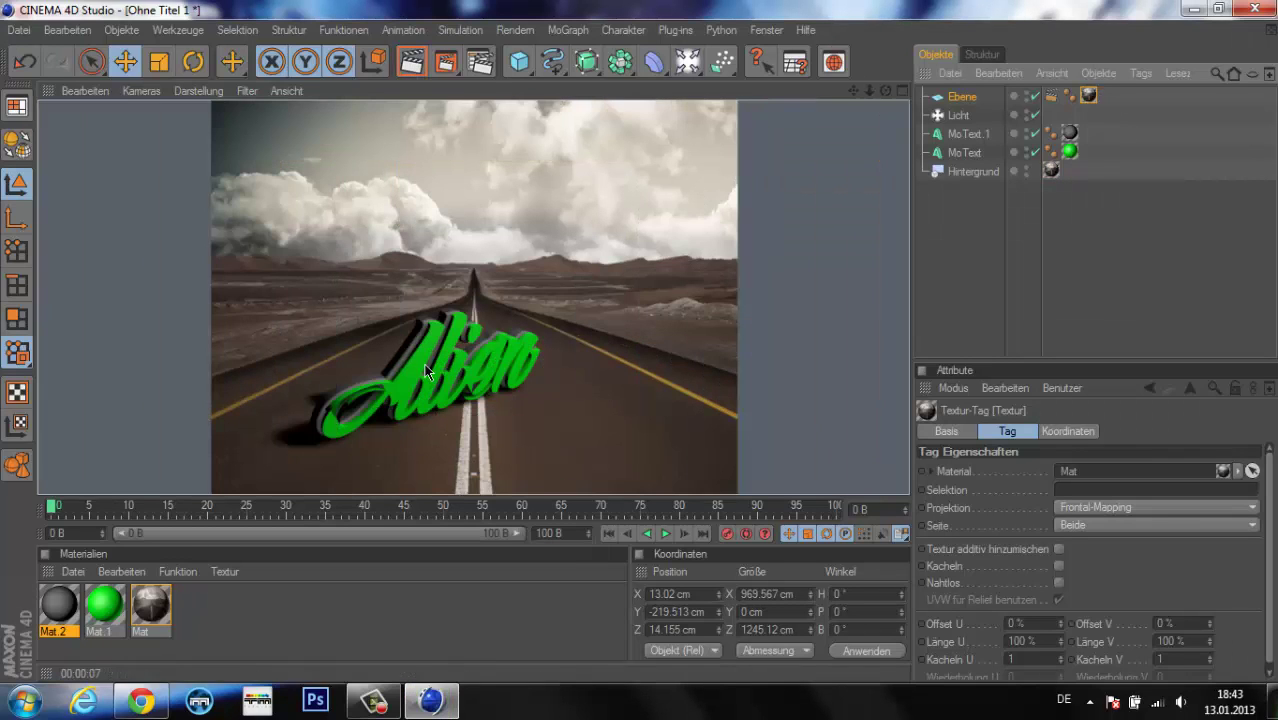
{"action": "left_click", "coordinate": [958, 115]}
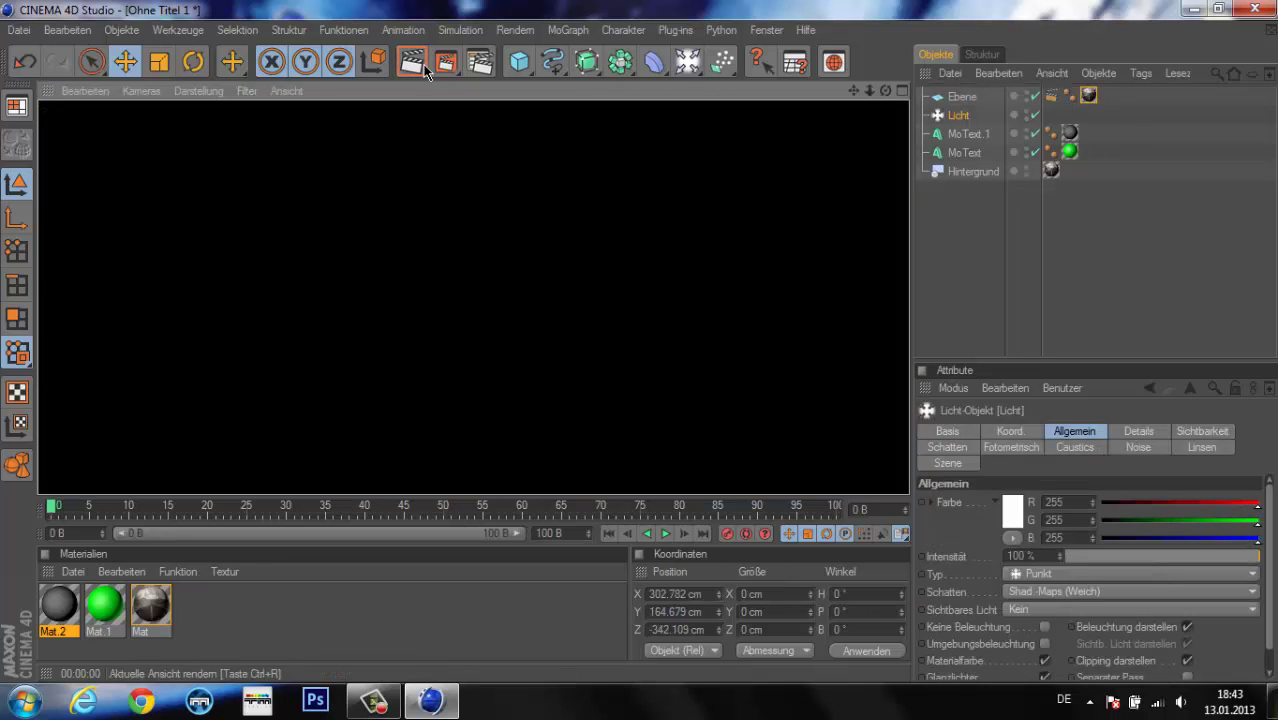
{"action": "left_click", "coordinate": [424, 66]}
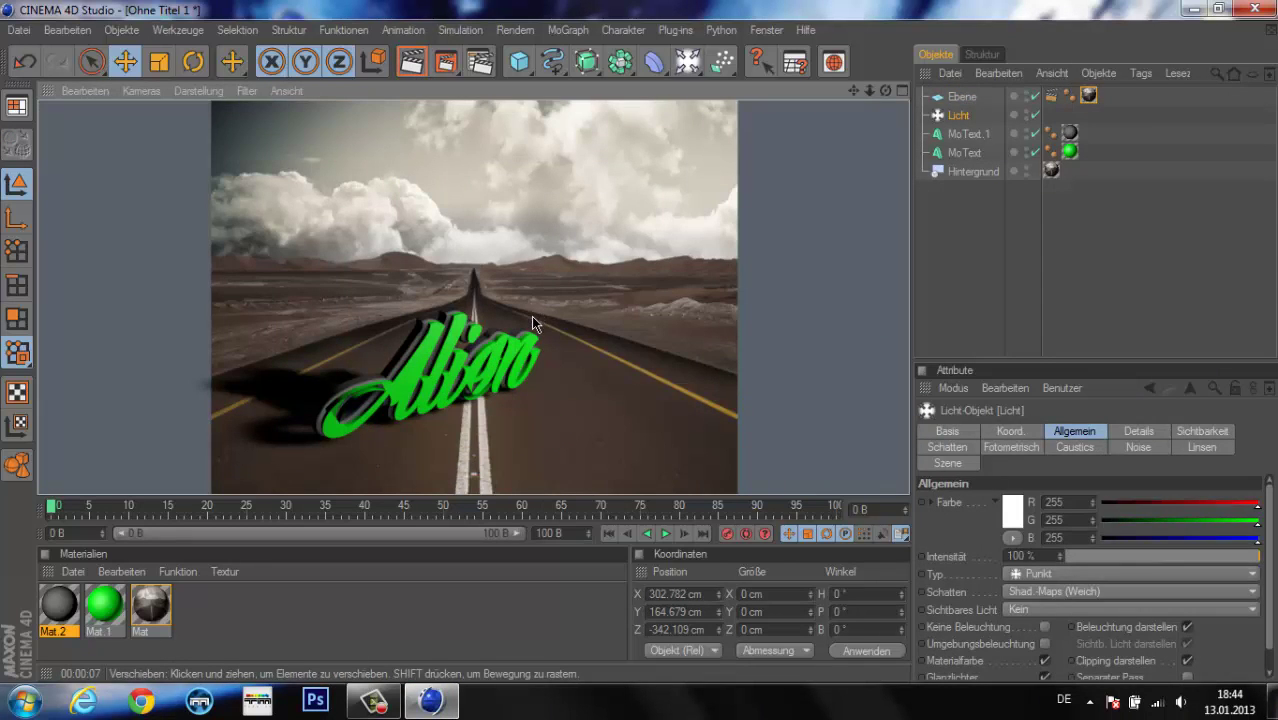
- In Render Settings, set Antialiasing to Bestes and tick Multi-Passes berücksichtigen
{"action": "left_click", "coordinate": [480, 62]}
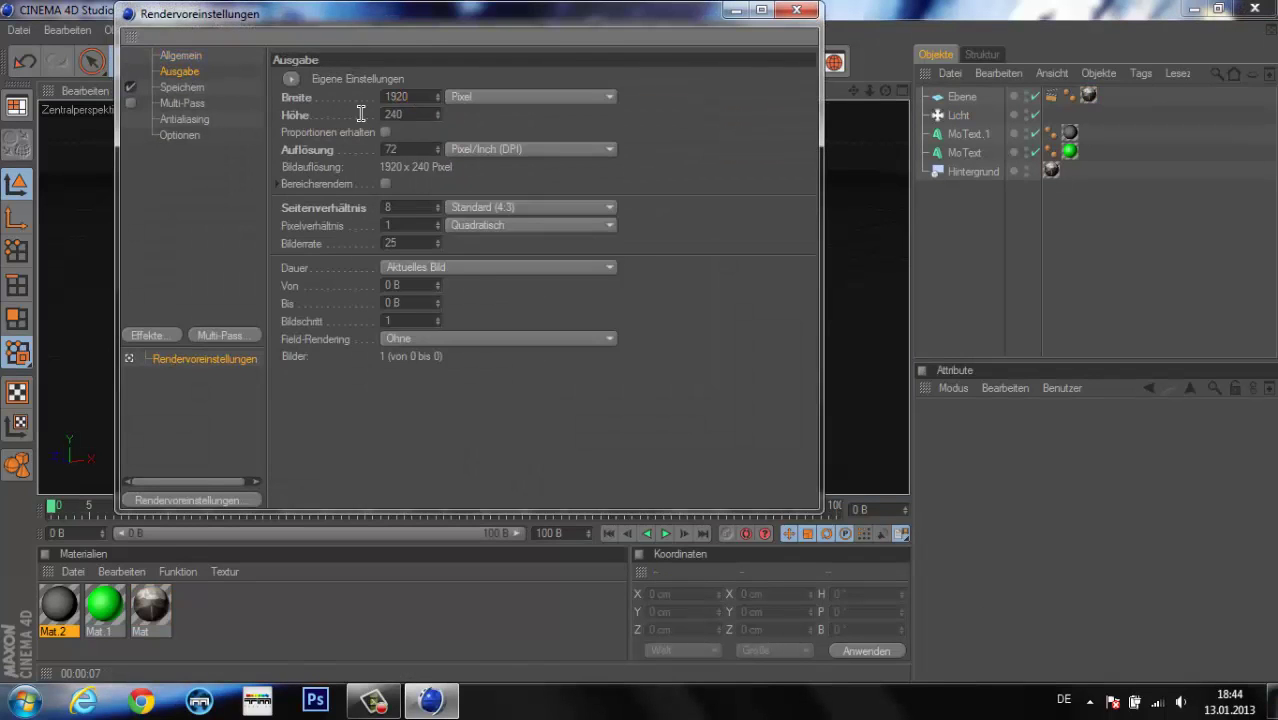
{"action": "left_click", "coordinate": [200, 120]}
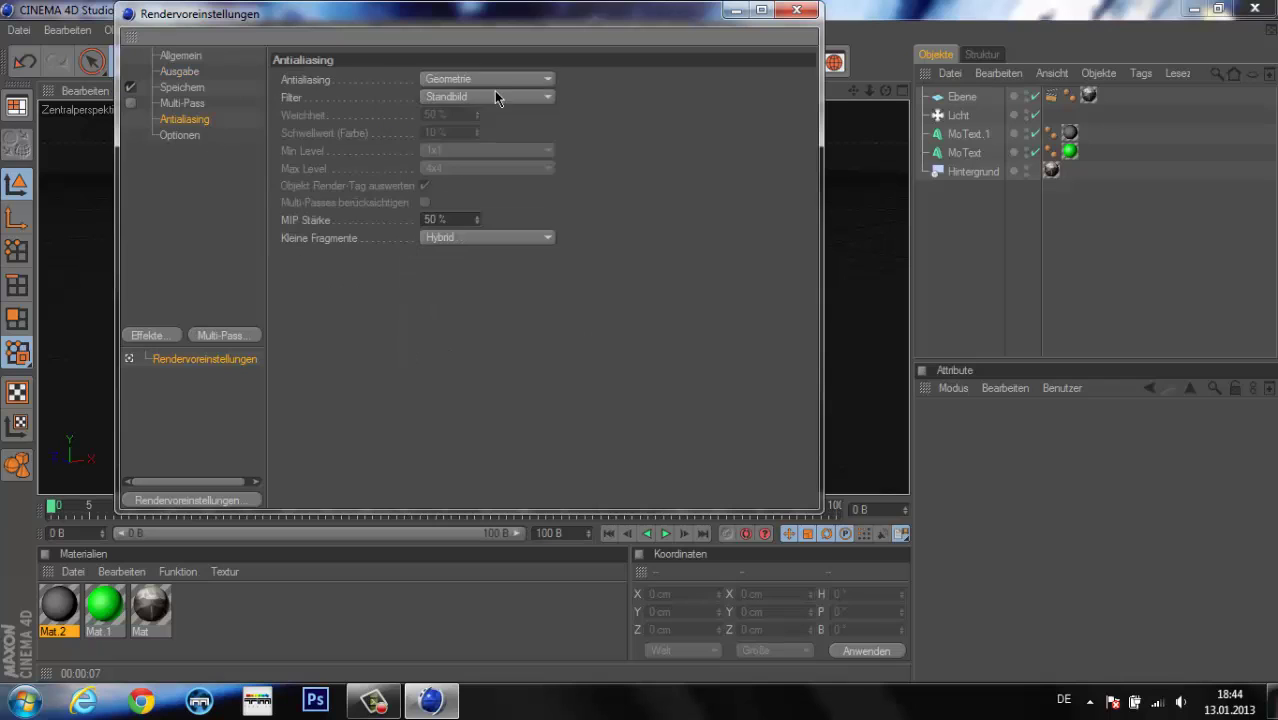
{"action": "left_click", "coordinate": [490, 133]}
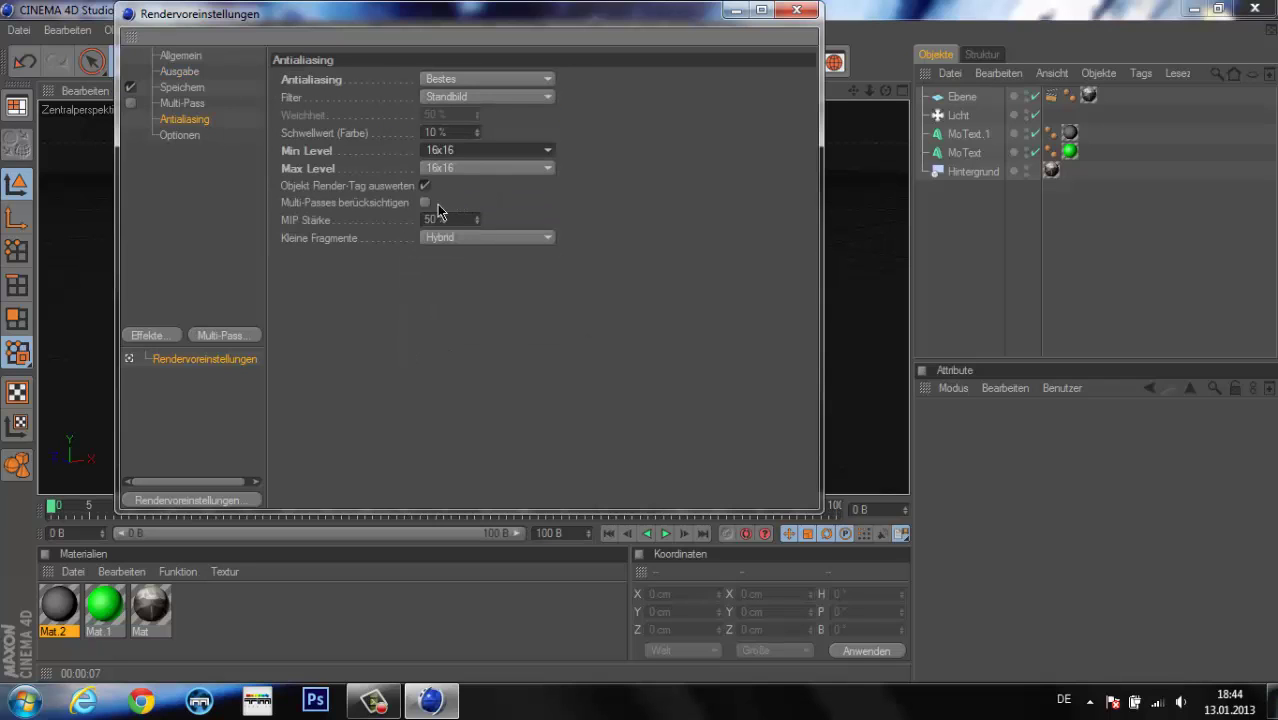
{"action": "left_click", "coordinate": [426, 203]}
{"action": "left_click", "coordinate": [141, 700]}
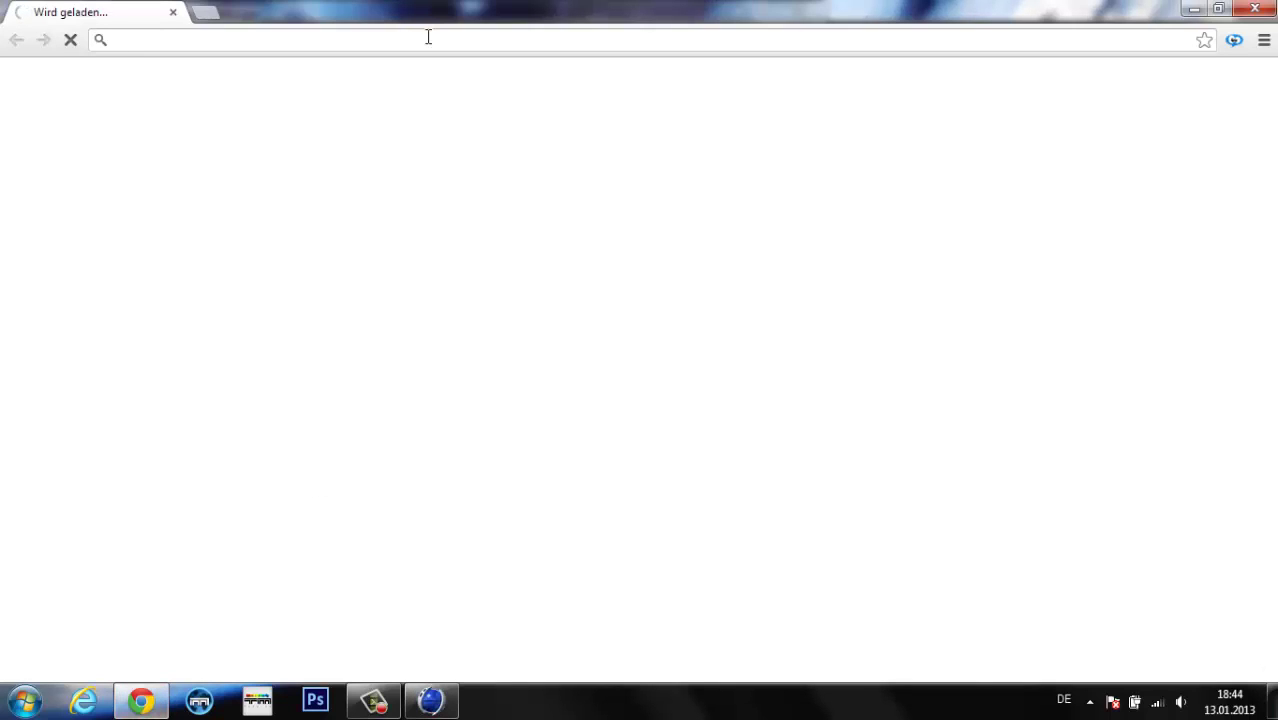
{"action": "type", "text": "www."}
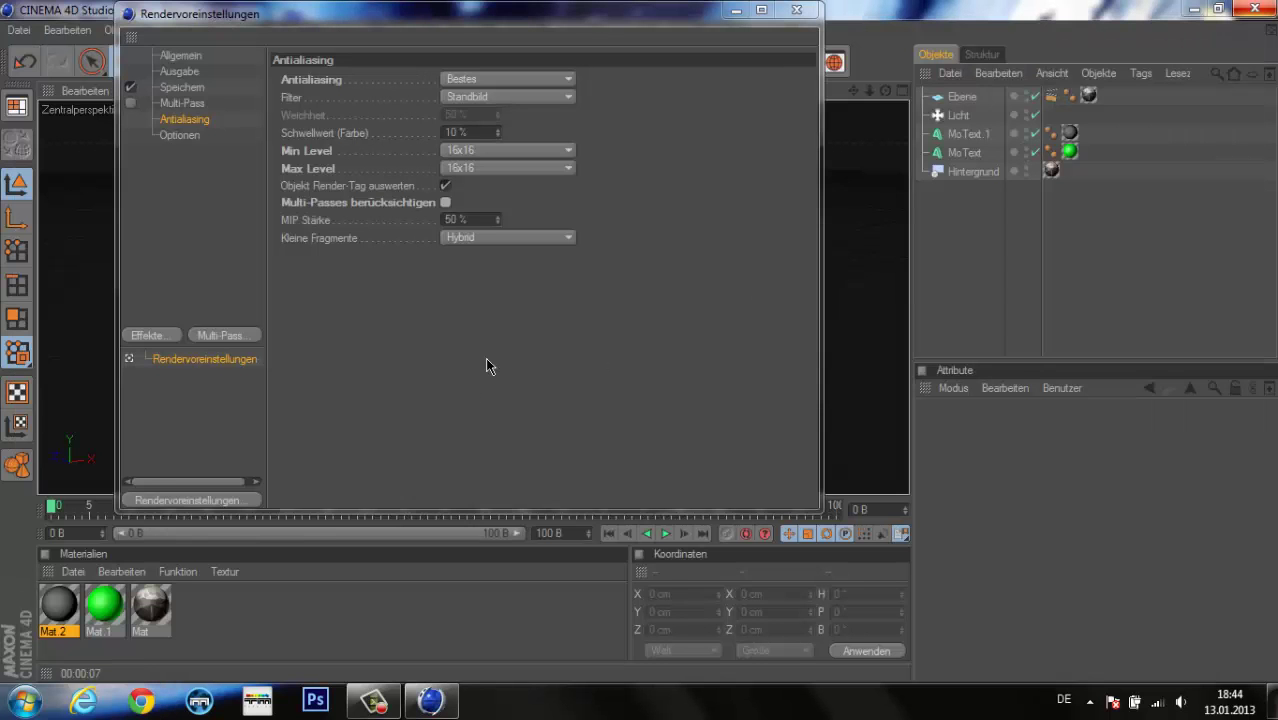
- Set the render output to save as a JPEG named Photoshop Pic on the Desktop
{"action": "left_click", "coordinate": [179, 135]}
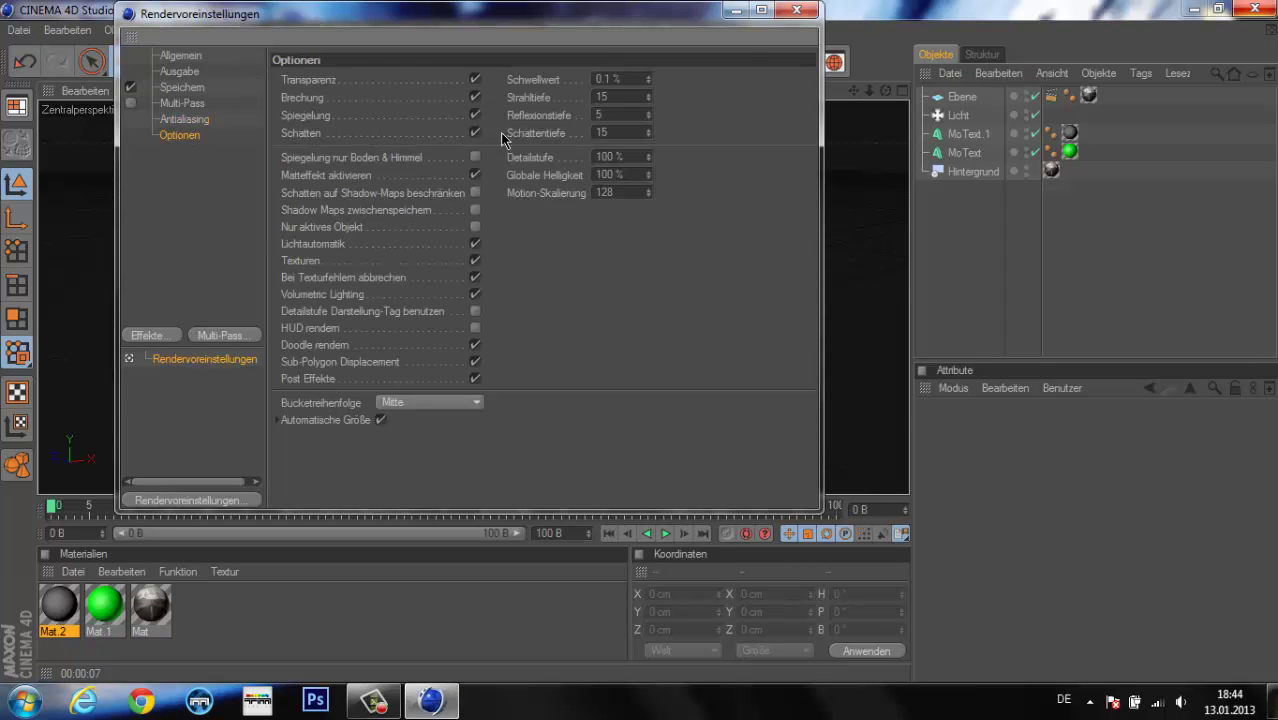
{"action": "left_click", "coordinate": [797, 9]}
{"action": "left_click", "coordinate": [444, 59]}
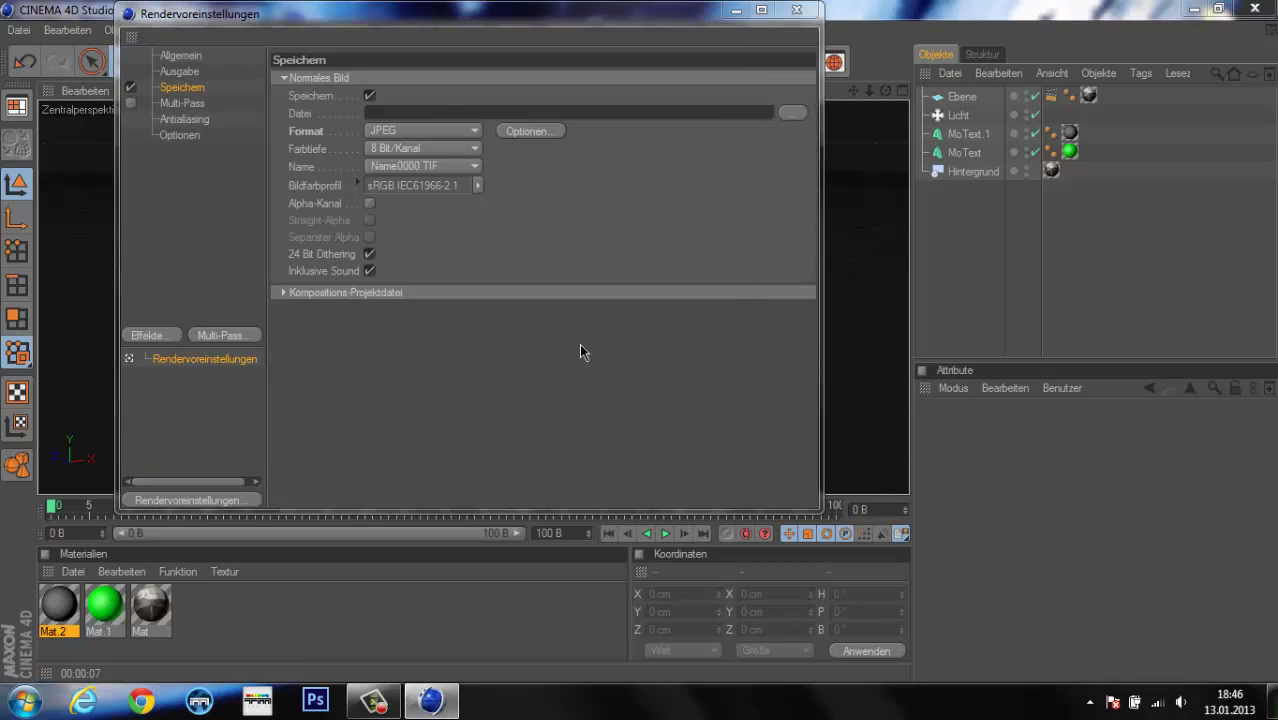
{"action": "left_click", "coordinate": [791, 111]}
{"action": "type", "text": "Photoshop Pic"}
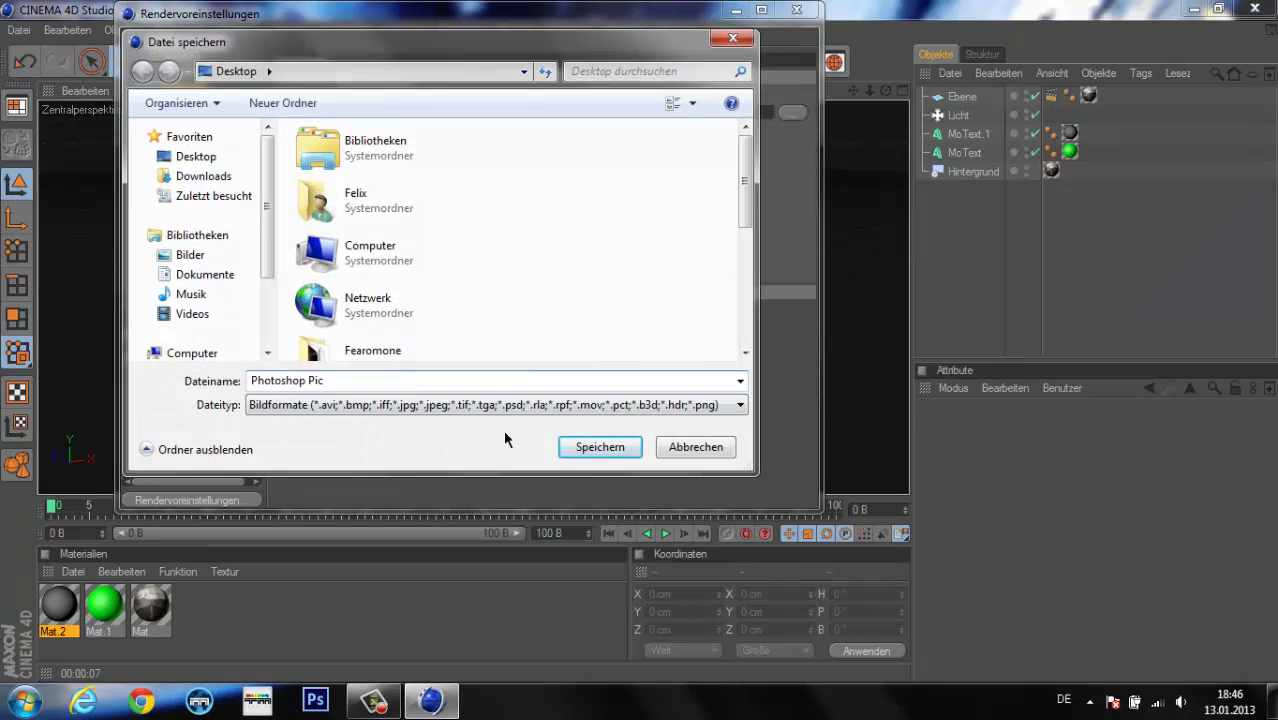
{"action": "key", "text": "Return"}
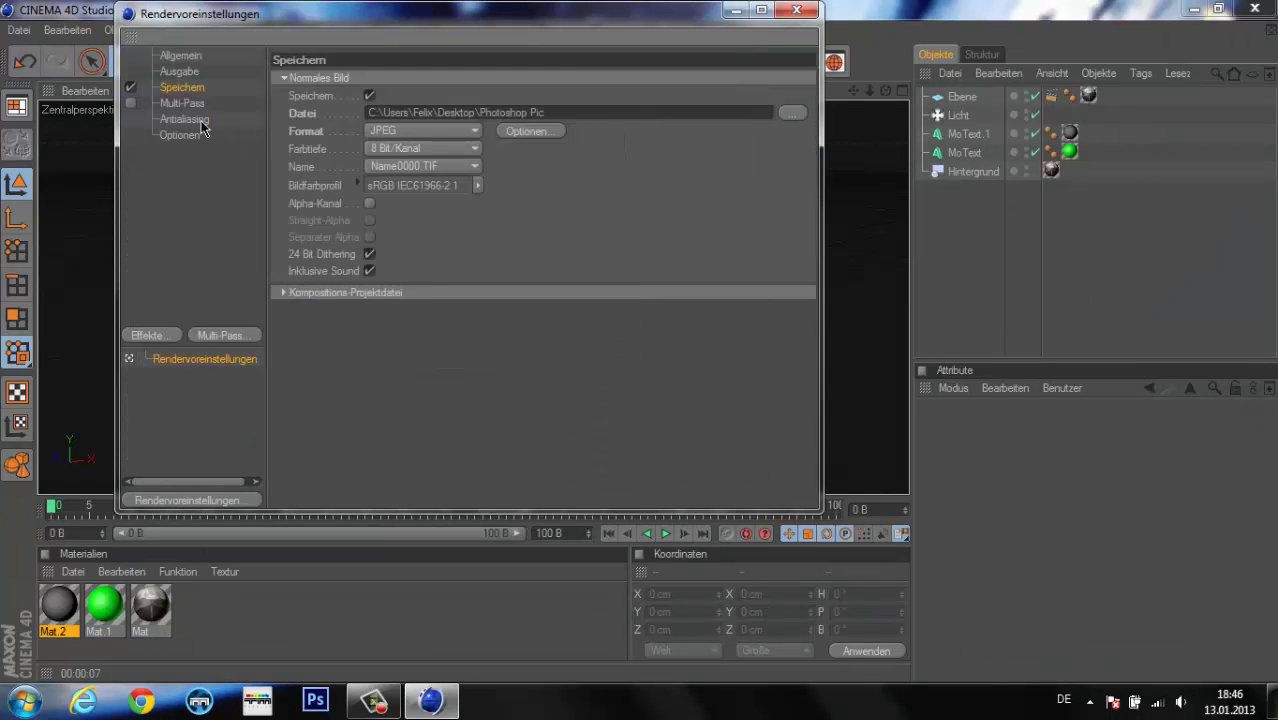
- Raise the antialiasing maximum level to 16x16
{"action": "left_click", "coordinate": [185, 119]}
{"action": "left_click", "coordinate": [513, 168]}
{"action": "left_click", "coordinate": [505, 185]}
{"action": "left_click", "coordinate": [200, 88]}
- Cancel the stray render, render the scene to Photoshop Pic.jpg, then close Cinema 4D
{"action": "left_click", "coordinate": [812, 14]}
{"action": "left_click", "coordinate": [447, 63]}
{"action": "key", "text": "alt+F4"}
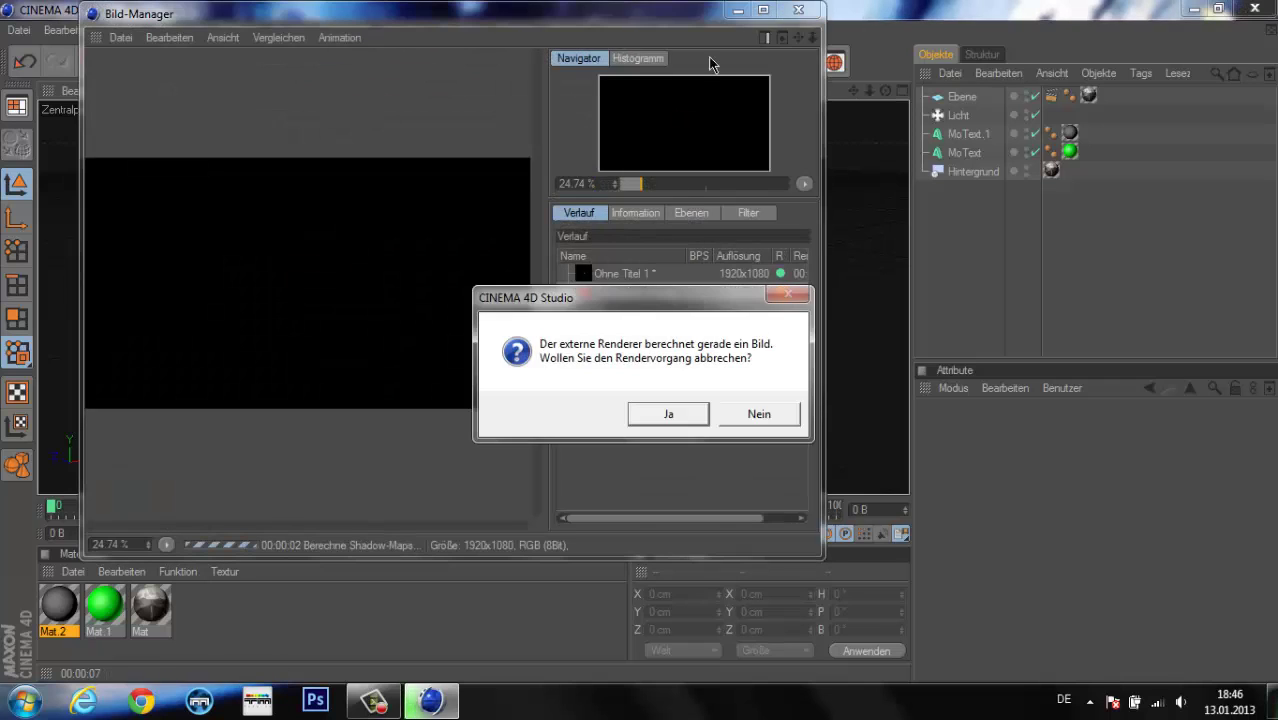
{"action": "key", "text": "Return"}
{"action": "left_click", "coordinate": [446, 63]}
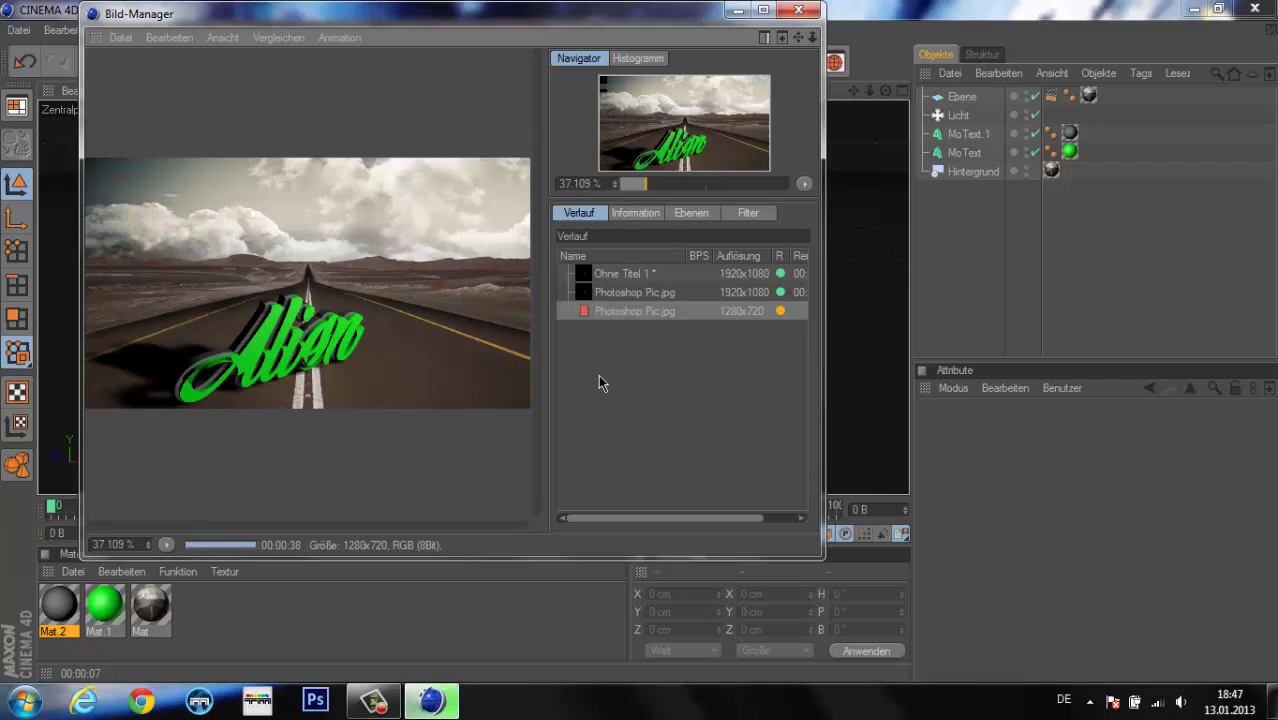
{"action": "left_click", "coordinate": [799, 10]}
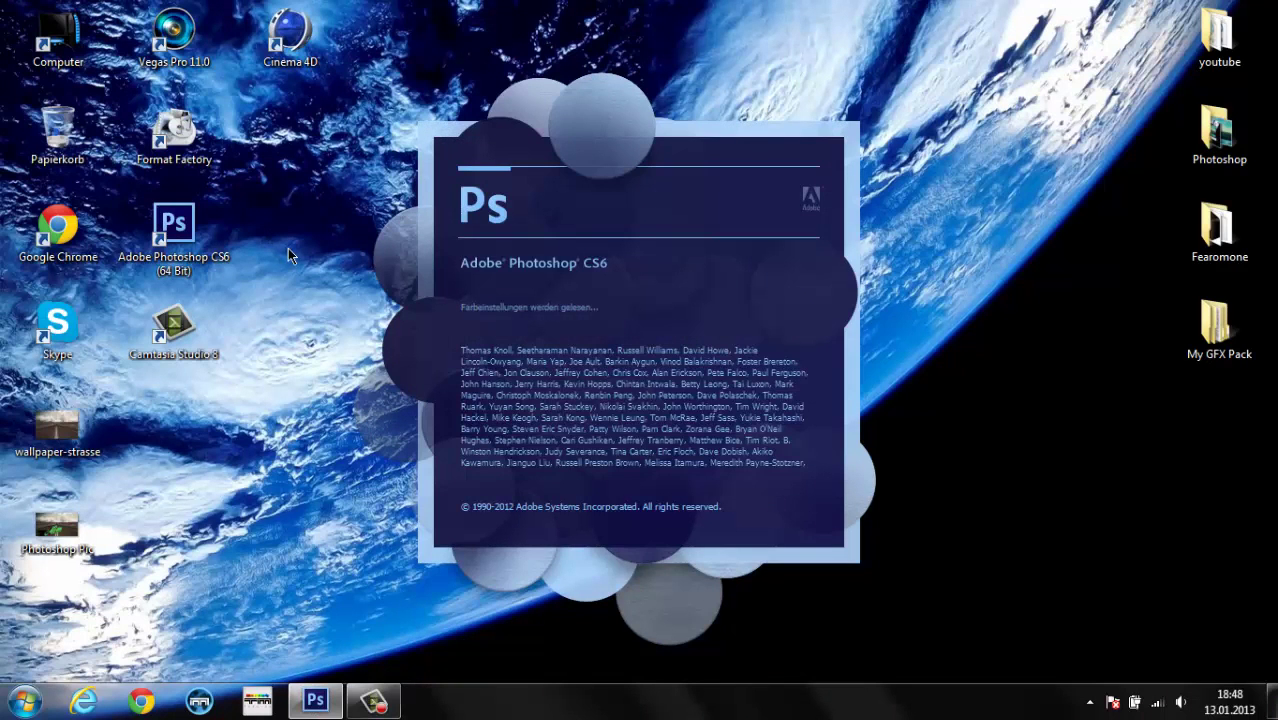
- Open Photoshop Pic.jpg via Datei > Öffnen and switch to the Fotografie workspace
{"action": "left_click", "coordinate": [56, 12]}
{"action": "left_click", "coordinate": [76, 51]}
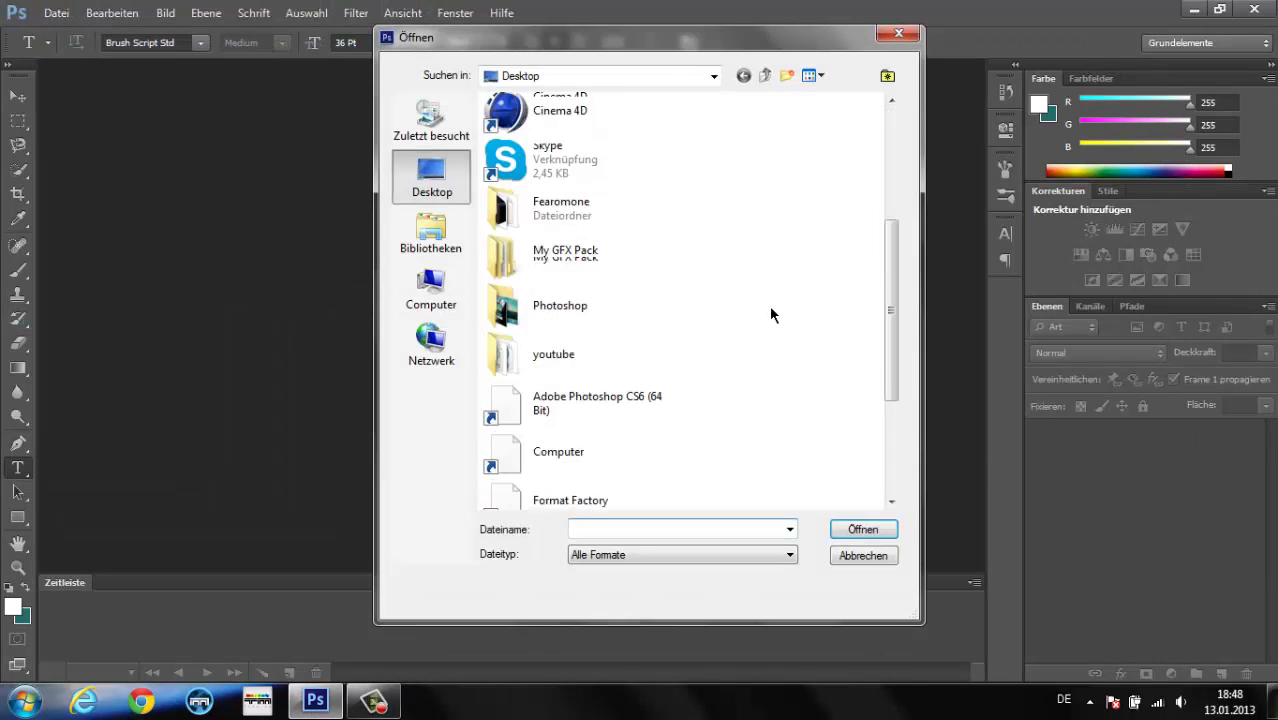
{"action": "scroll", "coordinate": [769, 306], "scroll_direction": "down", "scroll_amount": 3}
{"action": "left_click", "coordinate": [585, 398]}
{"action": "left_click", "coordinate": [860, 528]}
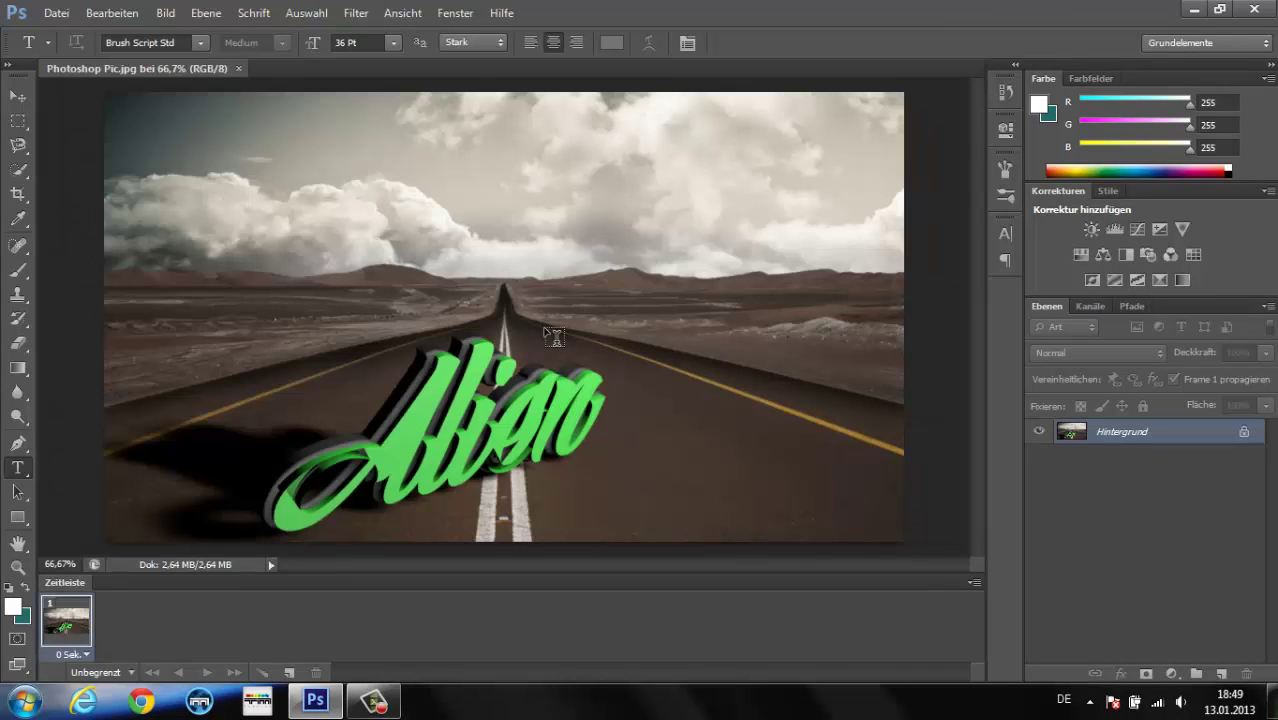
{"action": "left_click", "coordinate": [1185, 43]}
{"action": "left_click", "coordinate": [1181, 121]}
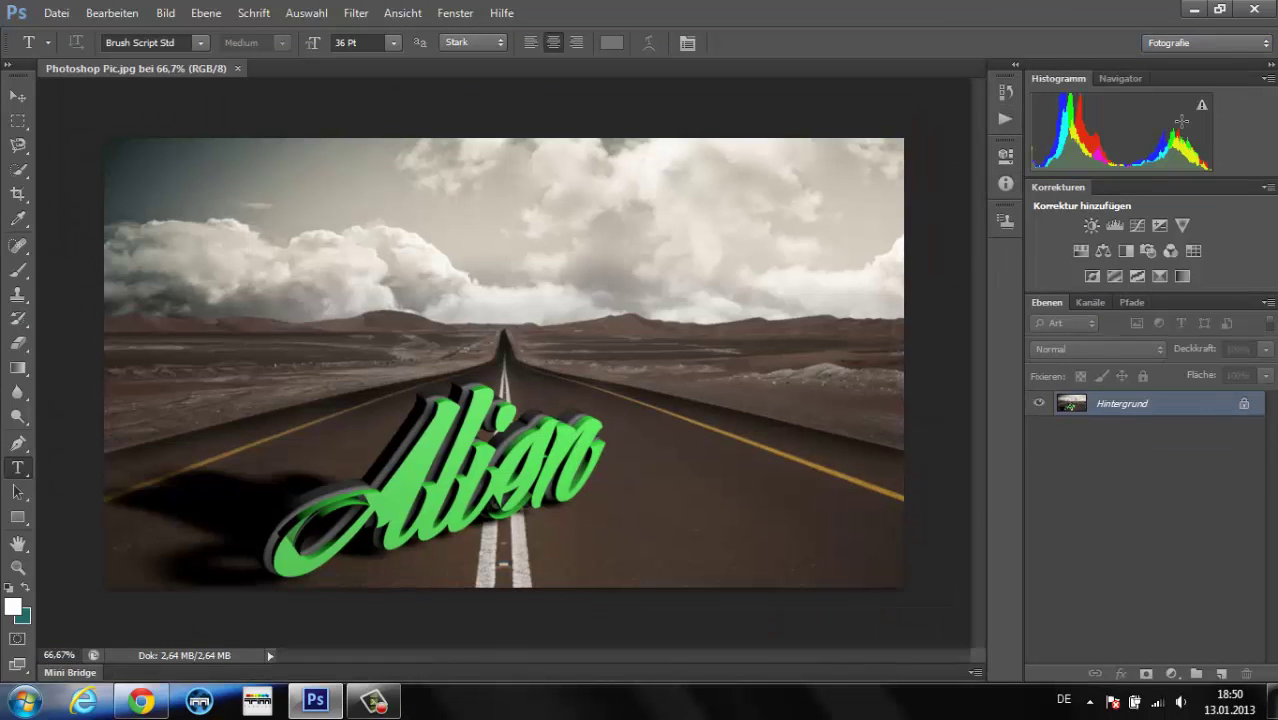
- Add a Helligkeit/Kontrast layer with raised contrast, then Tonwertkorrektur and Gradationskurven layers
{"action": "left_click", "coordinate": [1097, 229]}
{"action": "left_click_drag", "start_coordinate": [877, 284], "coordinate": [930, 281]}
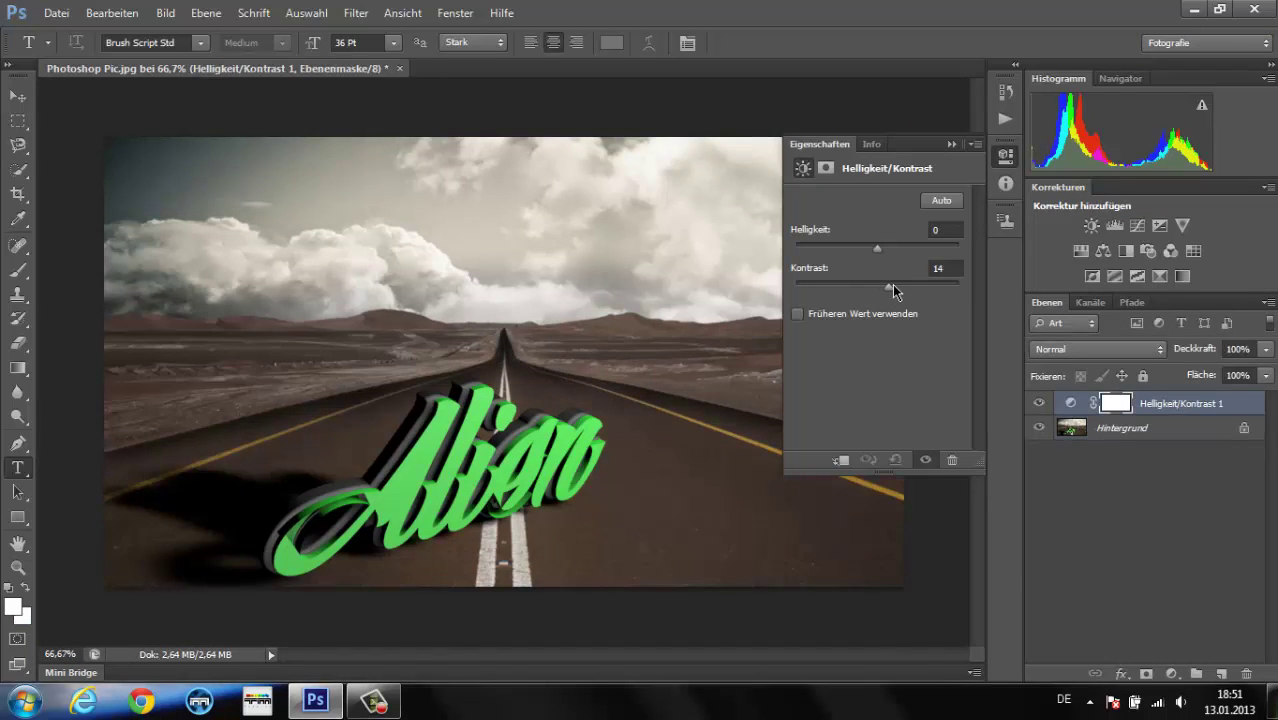
{"action": "left_click", "coordinate": [1114, 228]}
{"action": "left_click", "coordinate": [1137, 228]}
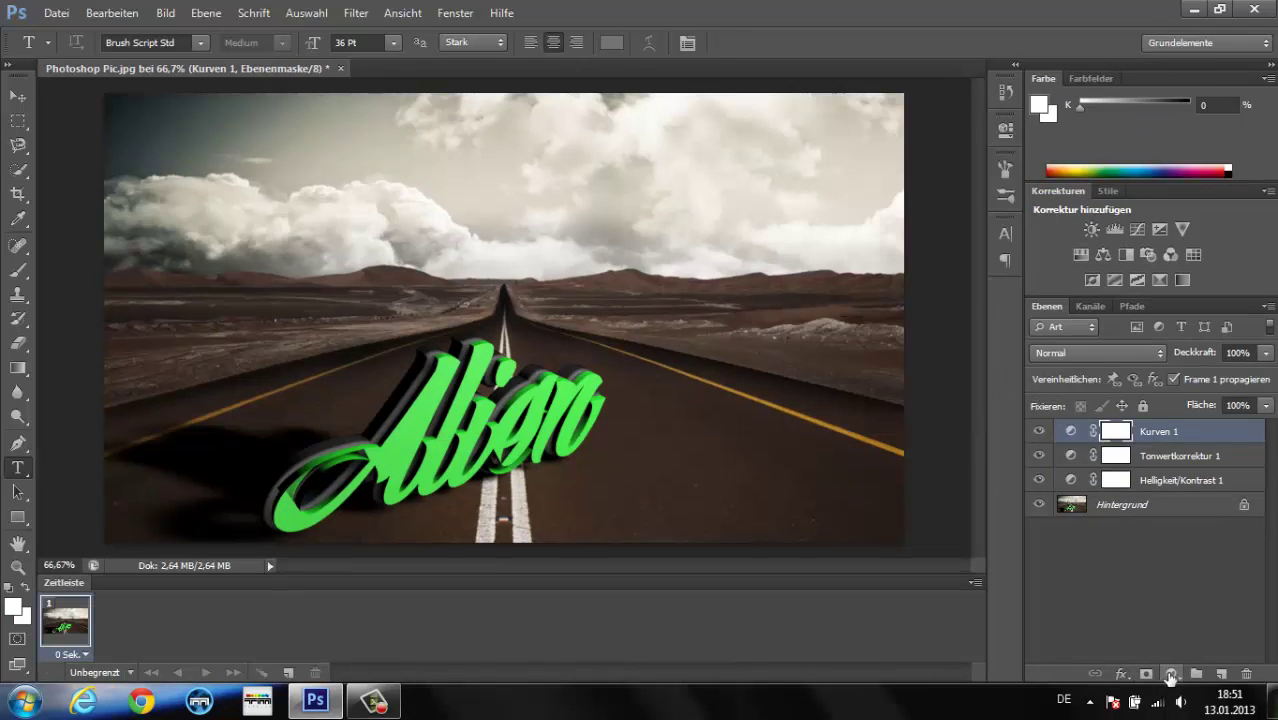
- Add a Fotofilter adjustment layer set to Dunkelblau
{"action": "left_click", "coordinate": [1172, 674]}
{"action": "left_click", "coordinate": [1170, 517]}
{"action": "left_click", "coordinate": [870, 175]}
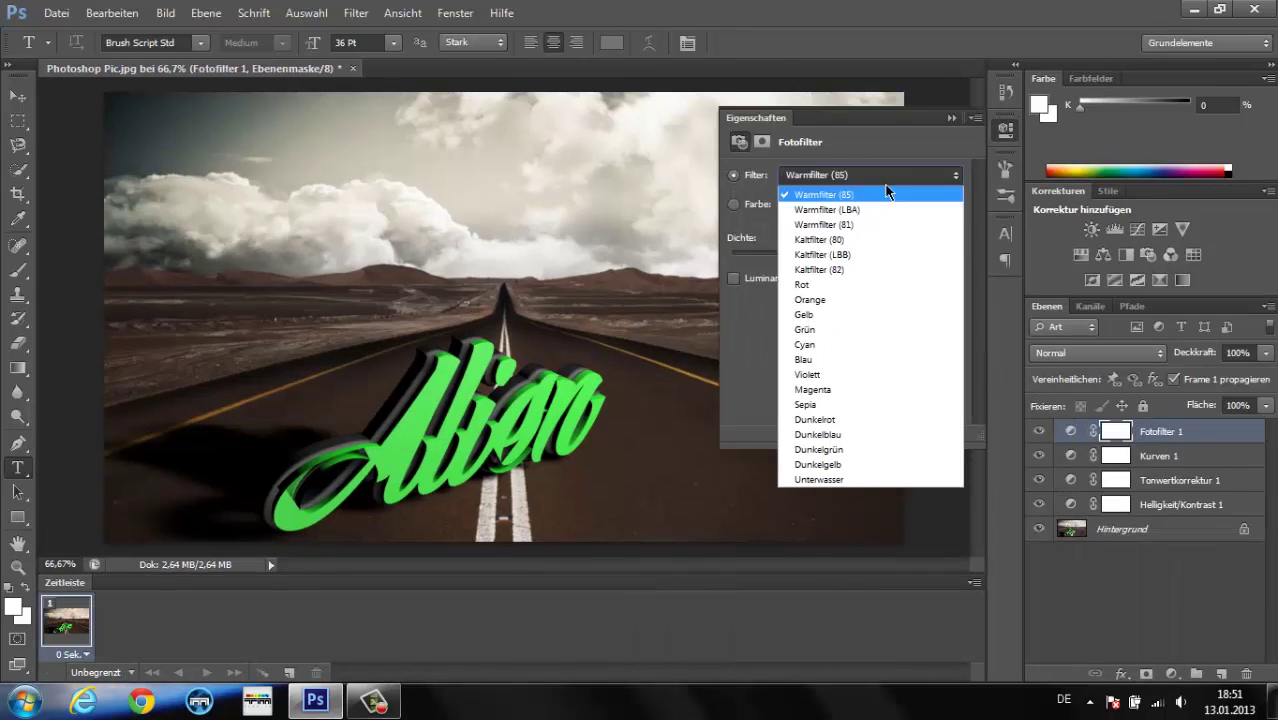
{"action": "left_click", "coordinate": [885, 194]}
{"action": "left_click", "coordinate": [880, 175]}
{"action": "left_click", "coordinate": [862, 432]}
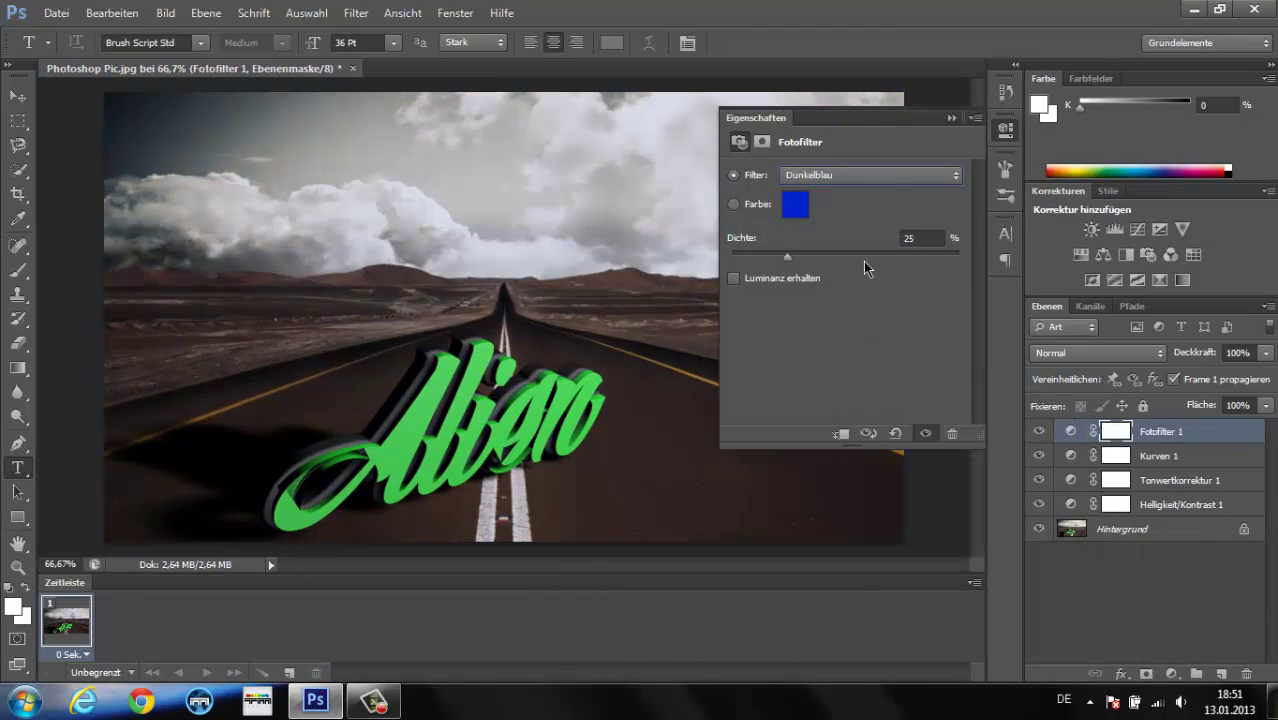
{"action": "left_click", "coordinate": [952, 117]}
- Try Negativ multiplizieren and Multiplizieren on the filter layer, then leave it at Normal
{"action": "left_click", "coordinate": [1097, 352]}
{"action": "left_click", "coordinate": [1073, 159]}
{"action": "left_click", "coordinate": [1097, 352]}
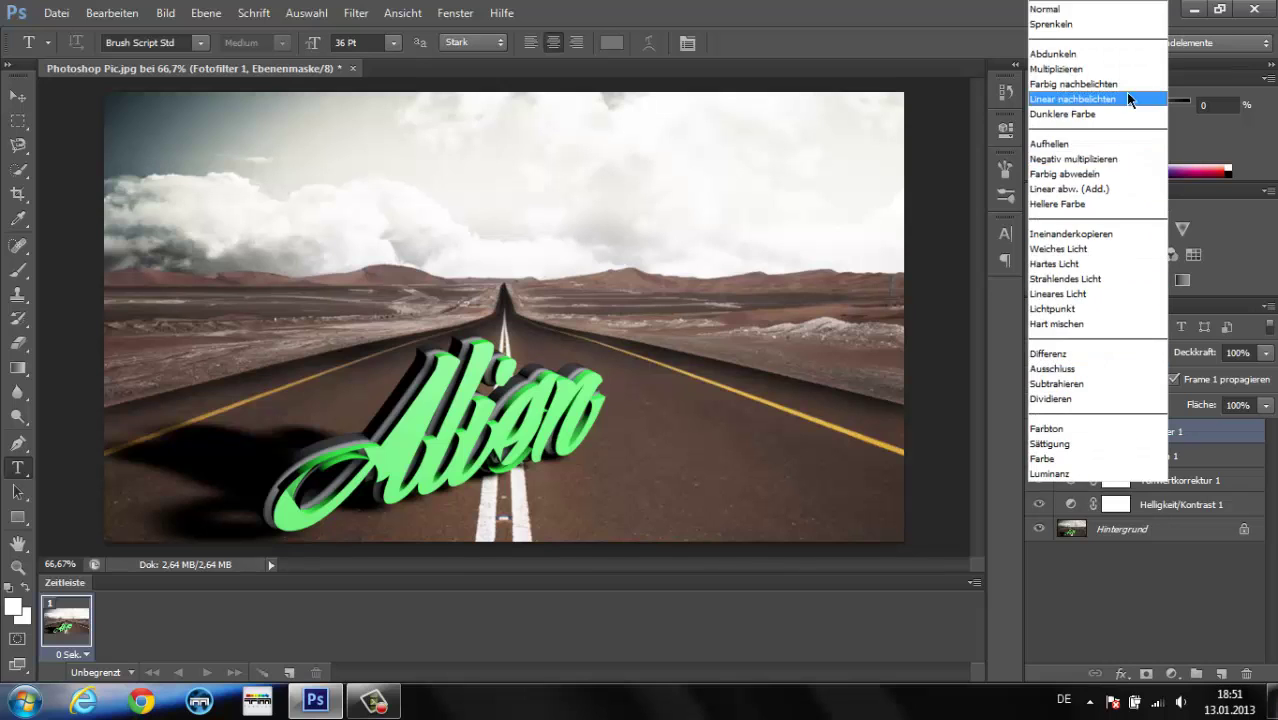
{"action": "left_click", "coordinate": [1122, 69]}
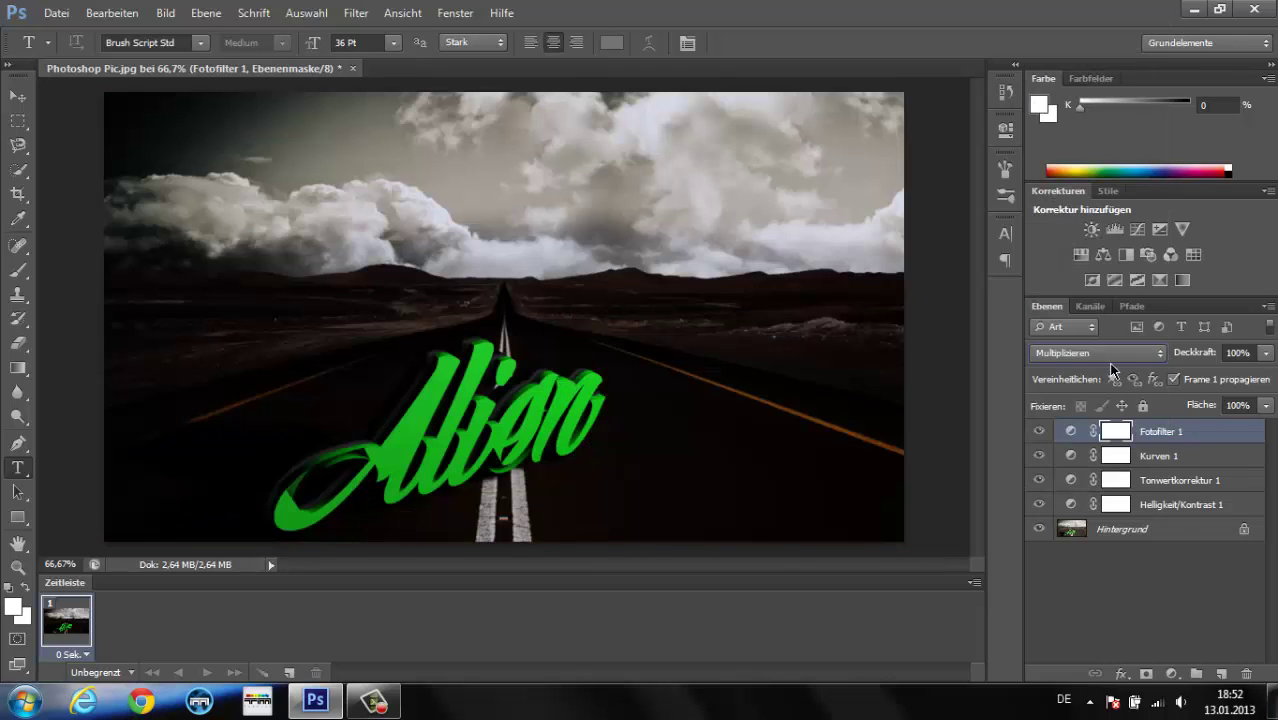
{"action": "left_click", "coordinate": [1097, 352]}
{"action": "left_click", "coordinate": [1100, 12]}
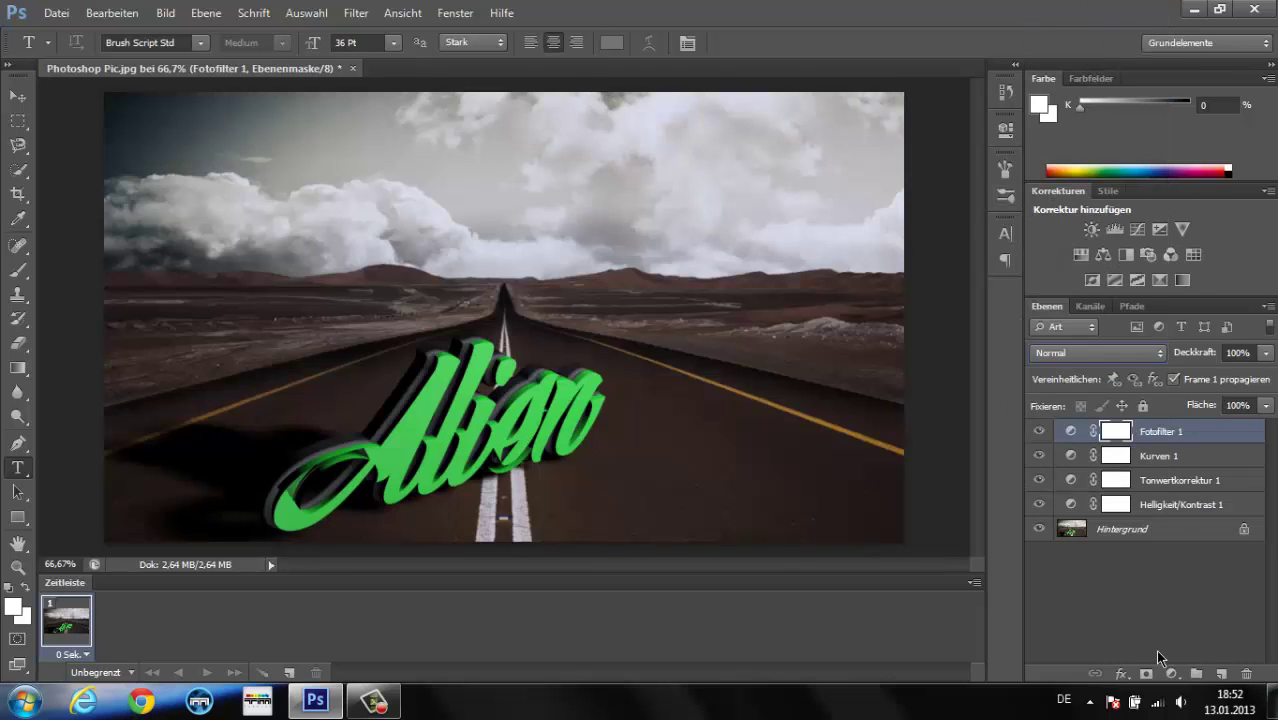
{"action": "left_click", "coordinate": [1158, 432]}
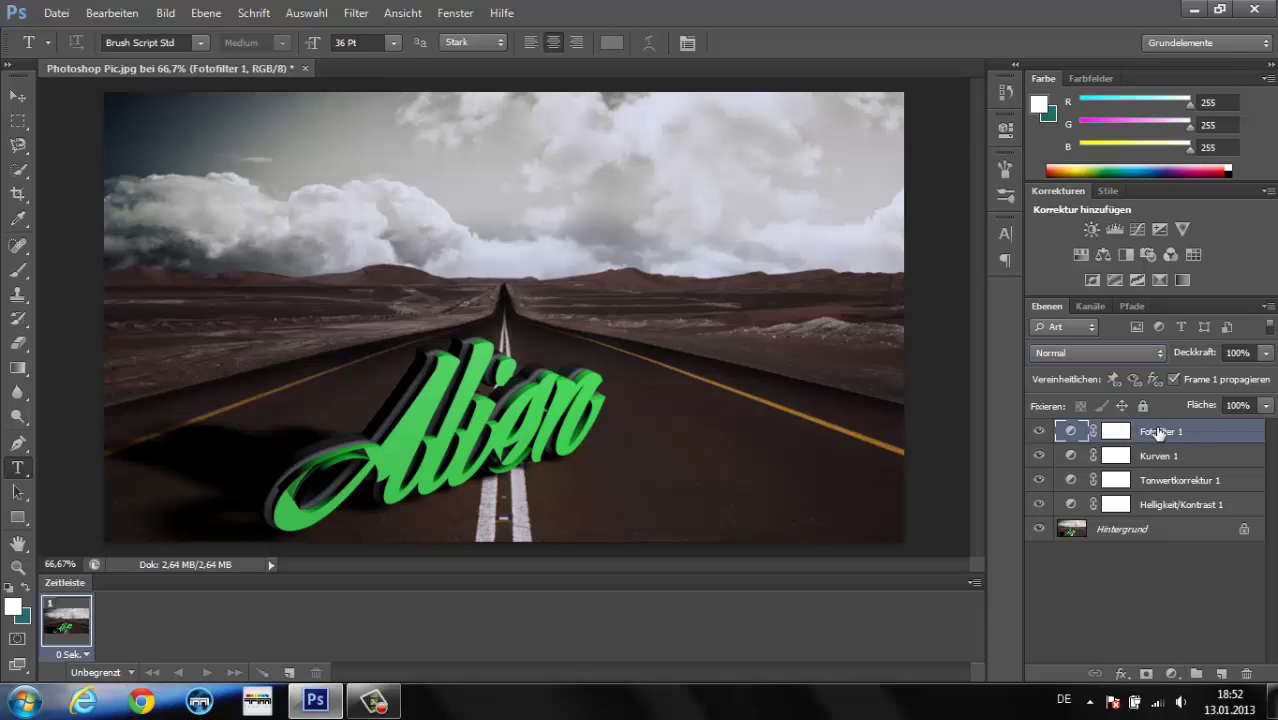
- Add a second Photo Filter adjustment layer set to Warmfilter (LBA)
{"action": "left_click", "coordinate": [1171, 674]}
{"action": "left_click", "coordinate": [1118, 497]}
{"action": "left_click", "coordinate": [870, 175]}
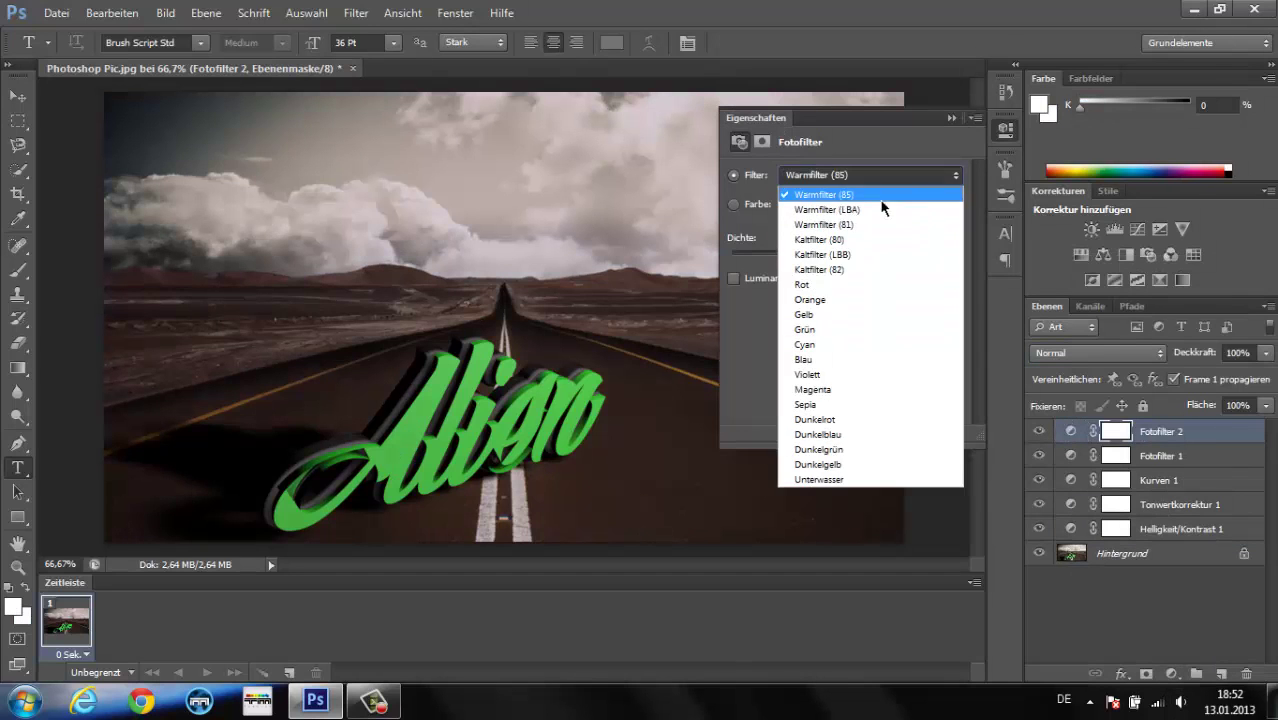
{"action": "left_click", "coordinate": [880, 192]}
{"action": "left_click", "coordinate": [884, 176]}
{"action": "left_click", "coordinate": [870, 422]}
{"action": "left_click", "coordinate": [890, 178]}
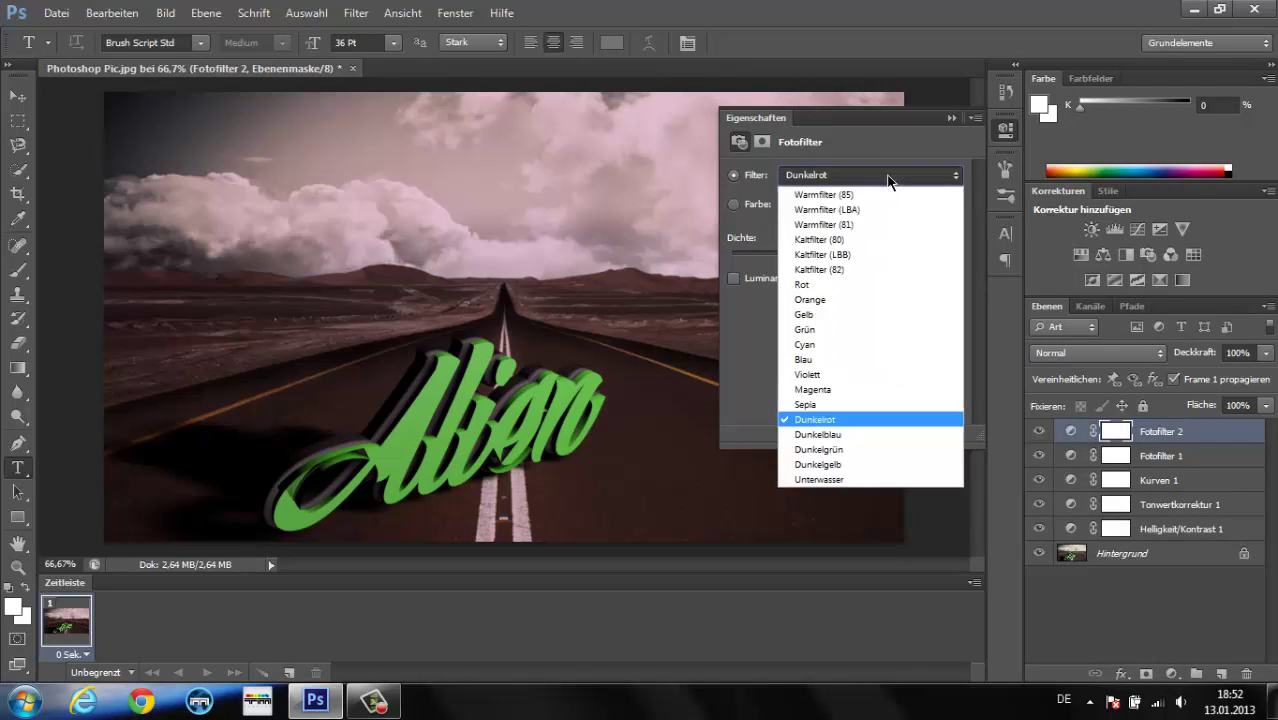
{"action": "left_click", "coordinate": [882, 180]}
{"action": "left_click", "coordinate": [884, 176]}
{"action": "left_click", "coordinate": [884, 191]}
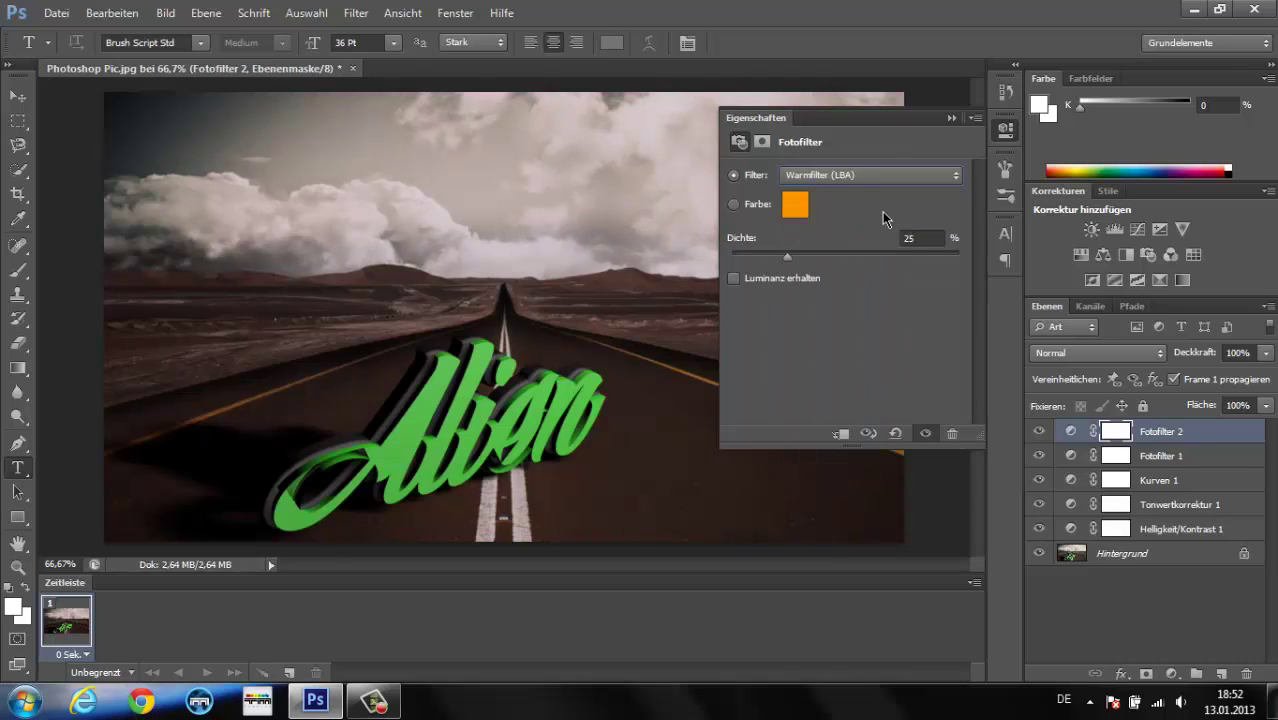
- Raise the photo filter density and drag the Farbton slider negative for a pinkish tint
{"action": "left_click", "coordinate": [848, 254]}
{"action": "left_click", "coordinate": [951, 118]}
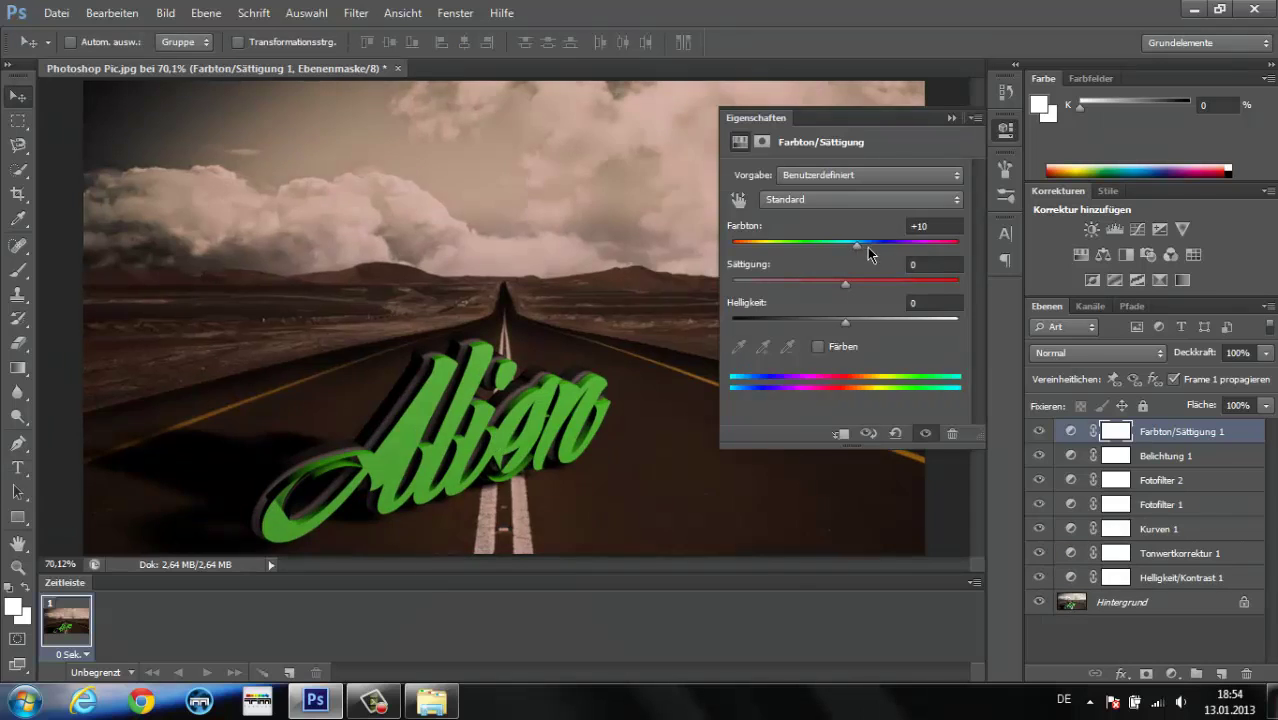
{"action": "left_click_drag", "start_coordinate": [868, 254], "coordinate": [823, 252]}
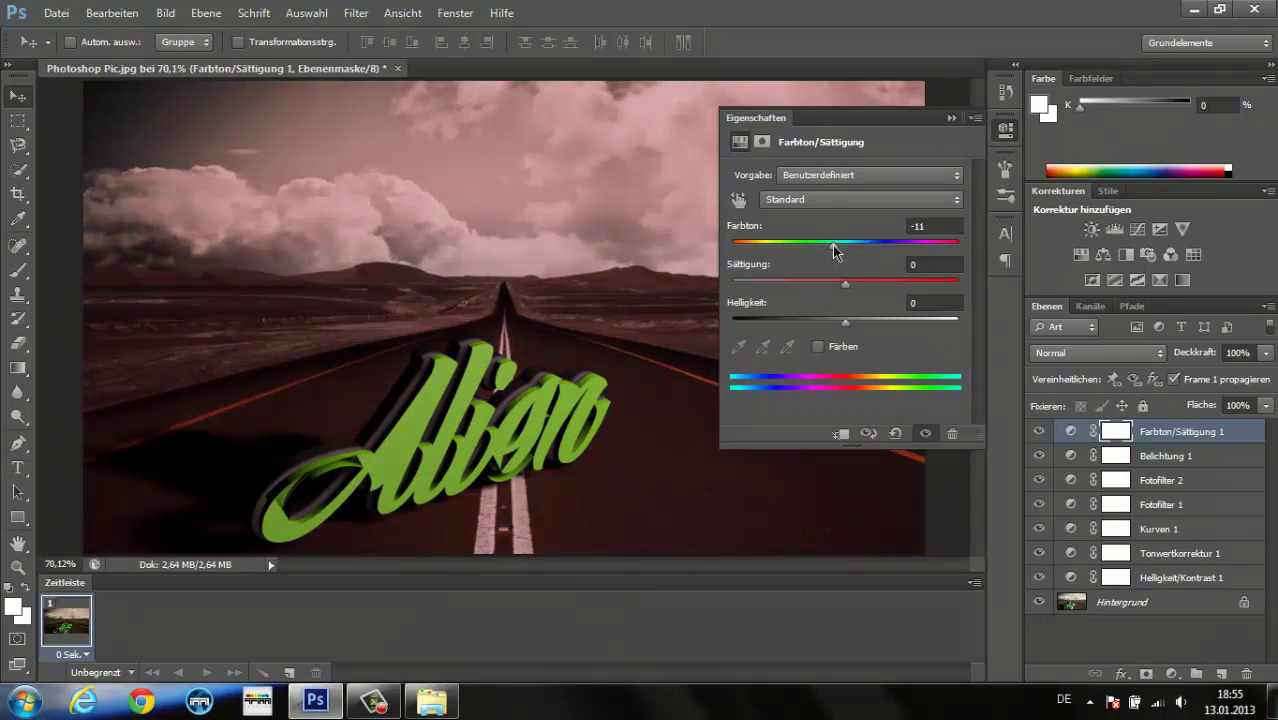
{"action": "left_click", "coordinate": [951, 118]}
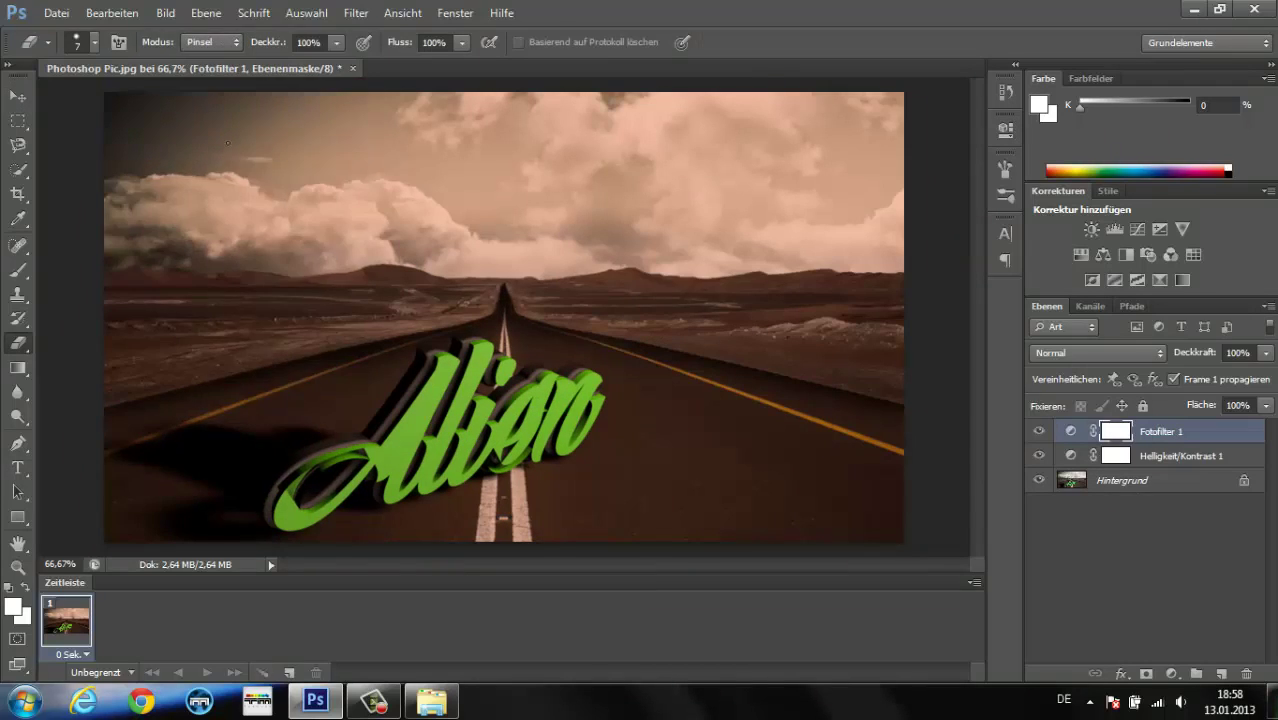
- Save a copy as Photoshop Pic 2.psd in Photoshop (*.PSD) format and confirm the format options
{"action": "left_click", "coordinate": [56, 13]}
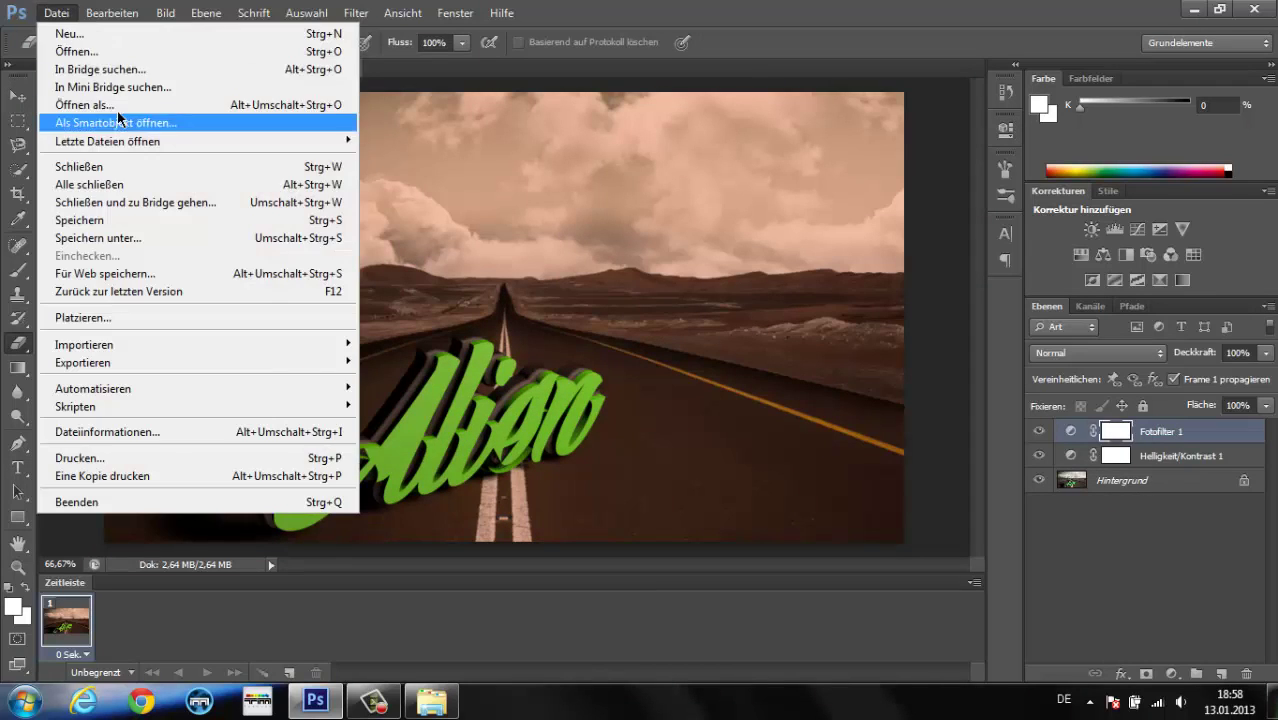
{"action": "left_click", "coordinate": [120, 238]}
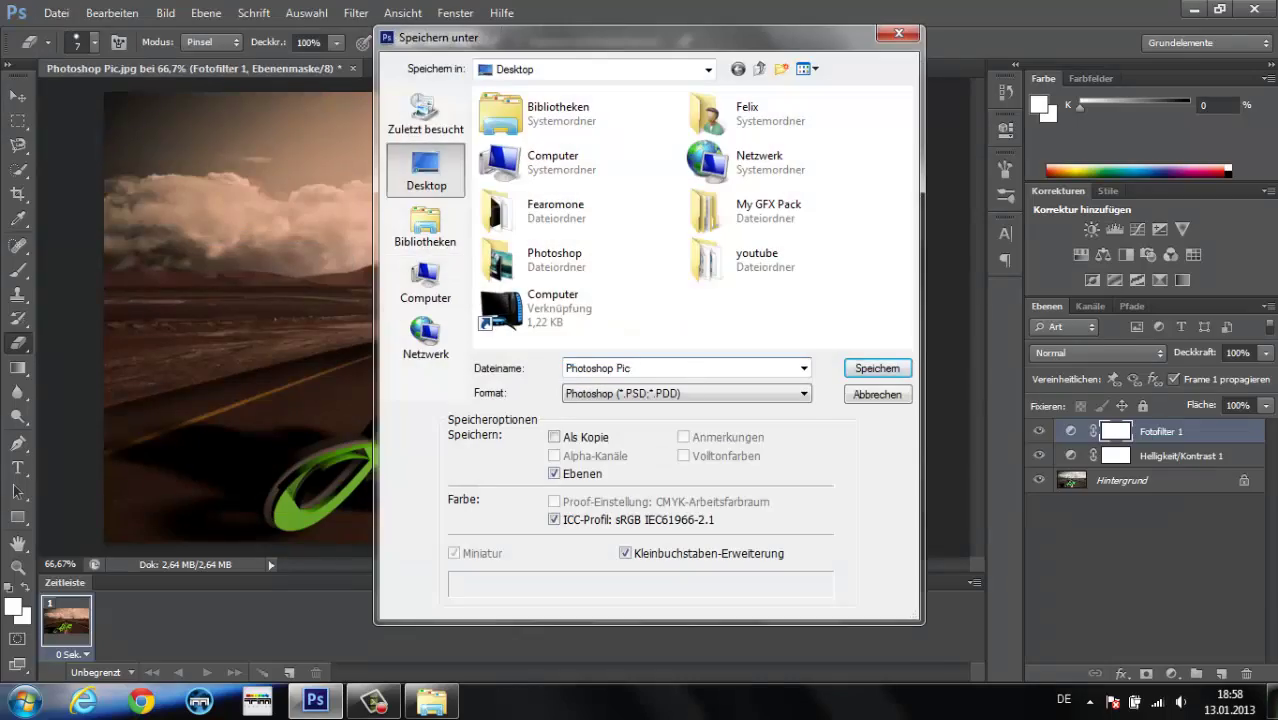
{"action": "left_click", "coordinate": [873, 370]}
{"action": "left_click", "coordinate": [841, 212]}
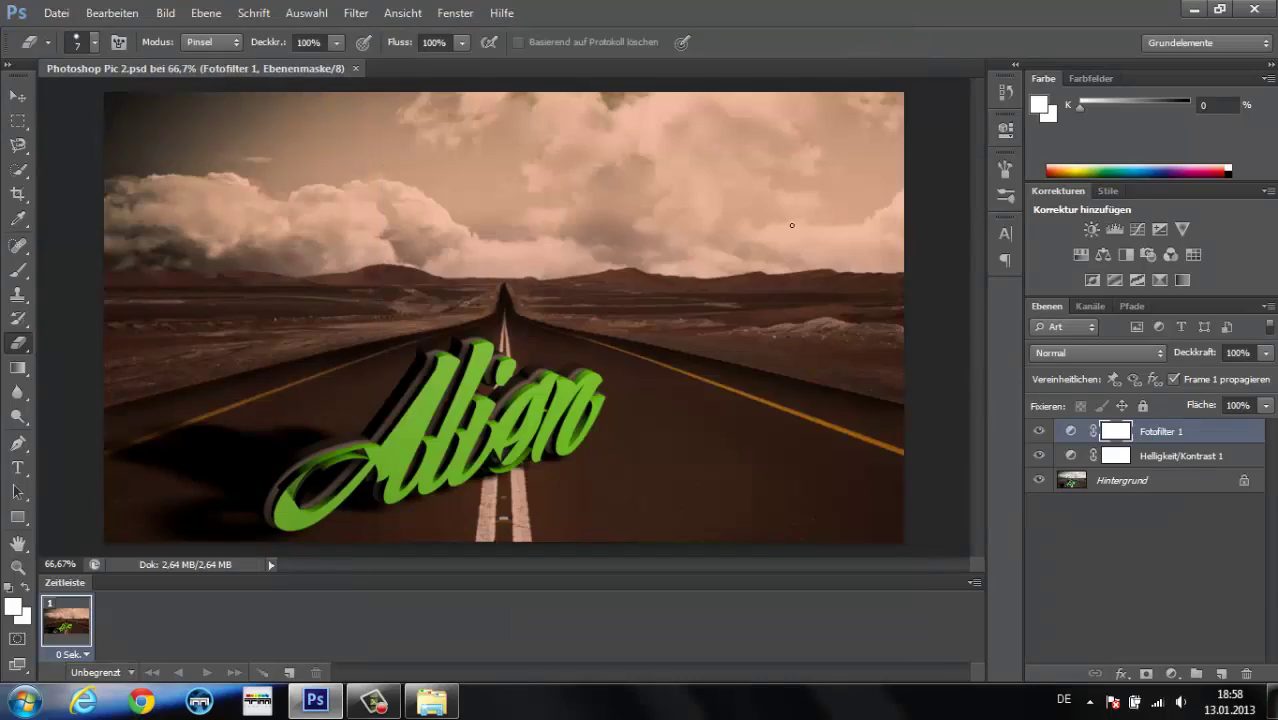